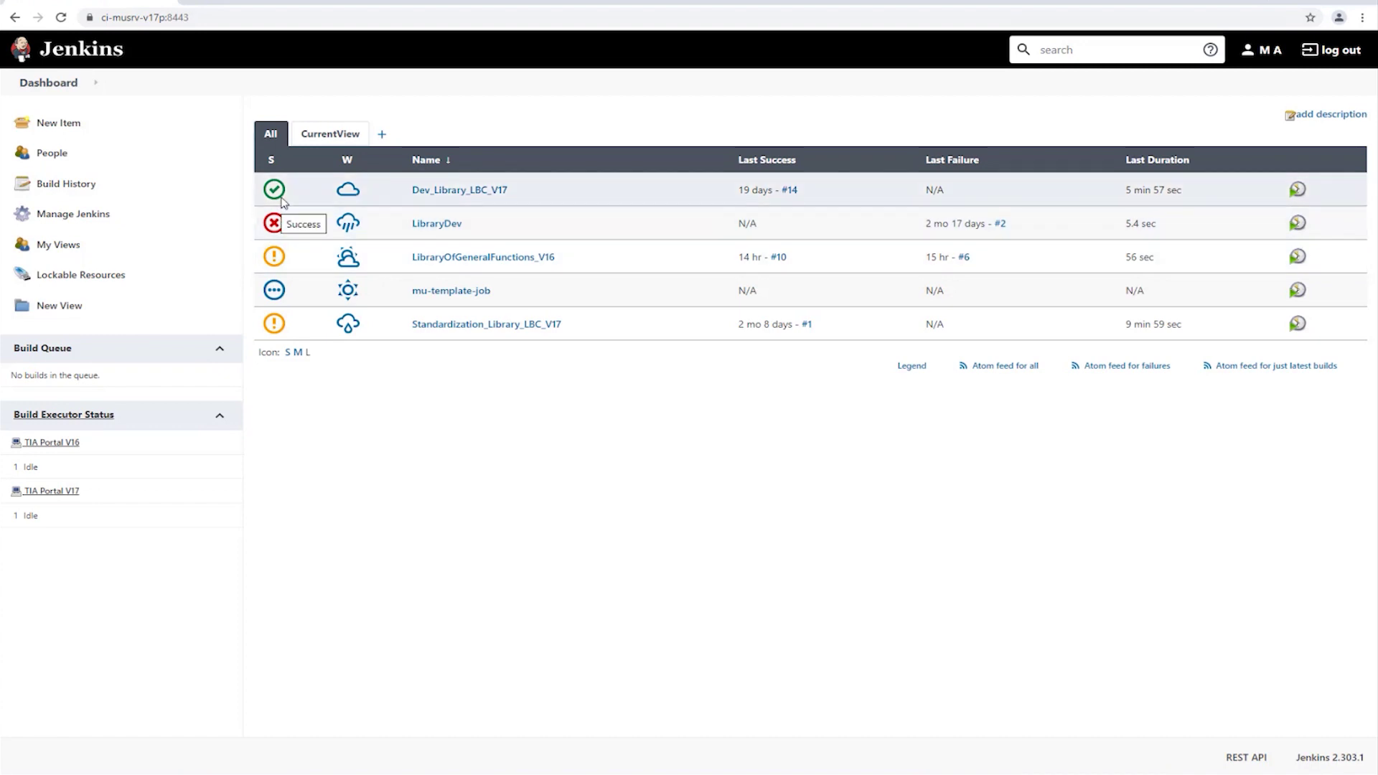
- Inspect each job's build status and health on the dashboard, noting Standardization_Library_LBC_V17 failing 621 of 1,002 tests
mouse_move(348, 195)
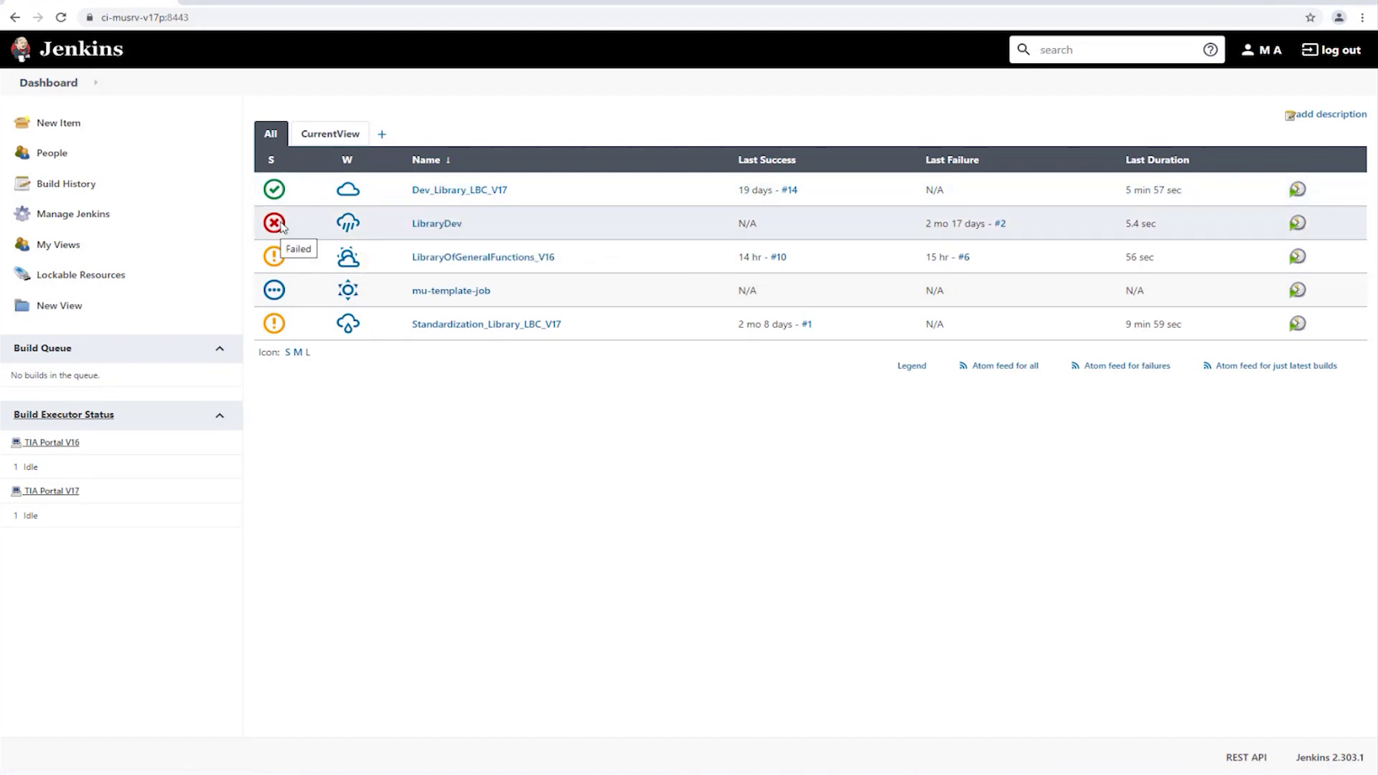
mouse_move(343, 227)
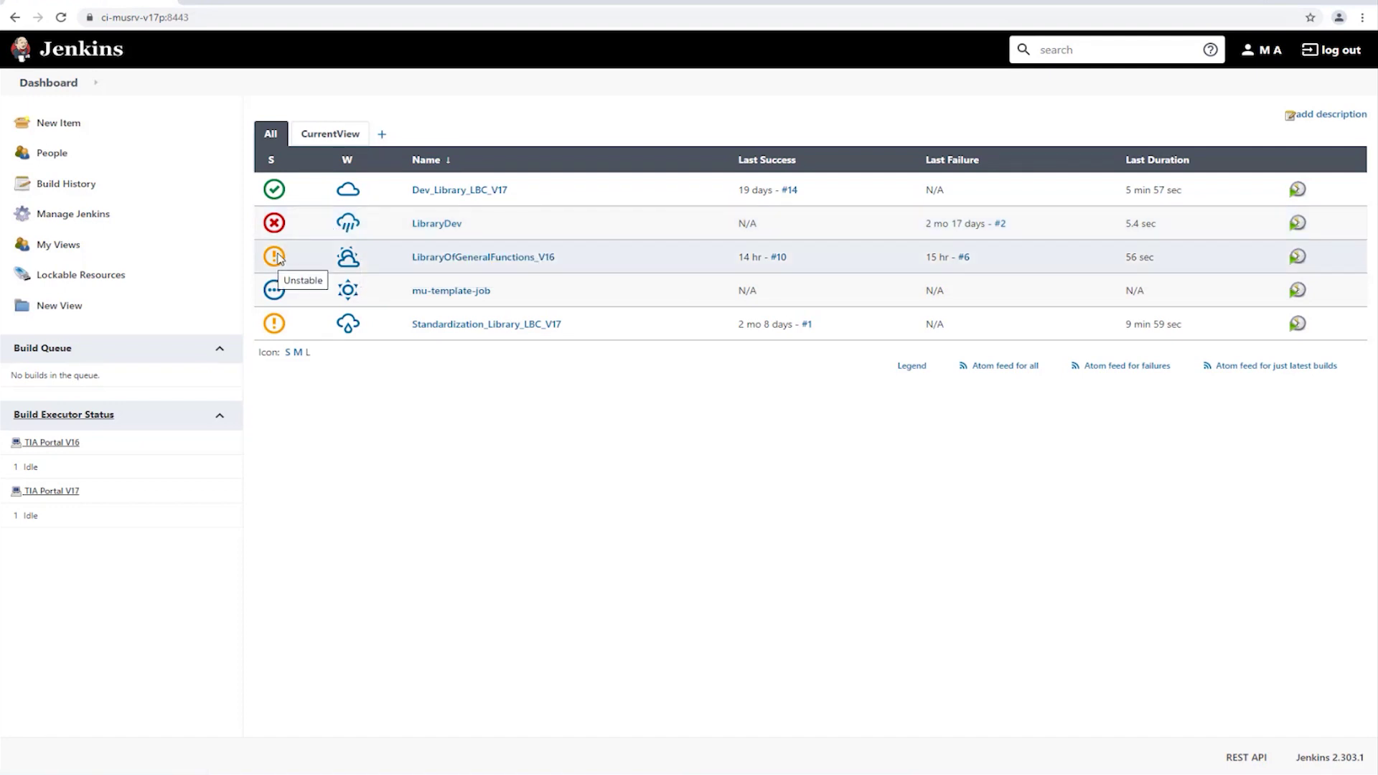
mouse_move(341, 263)
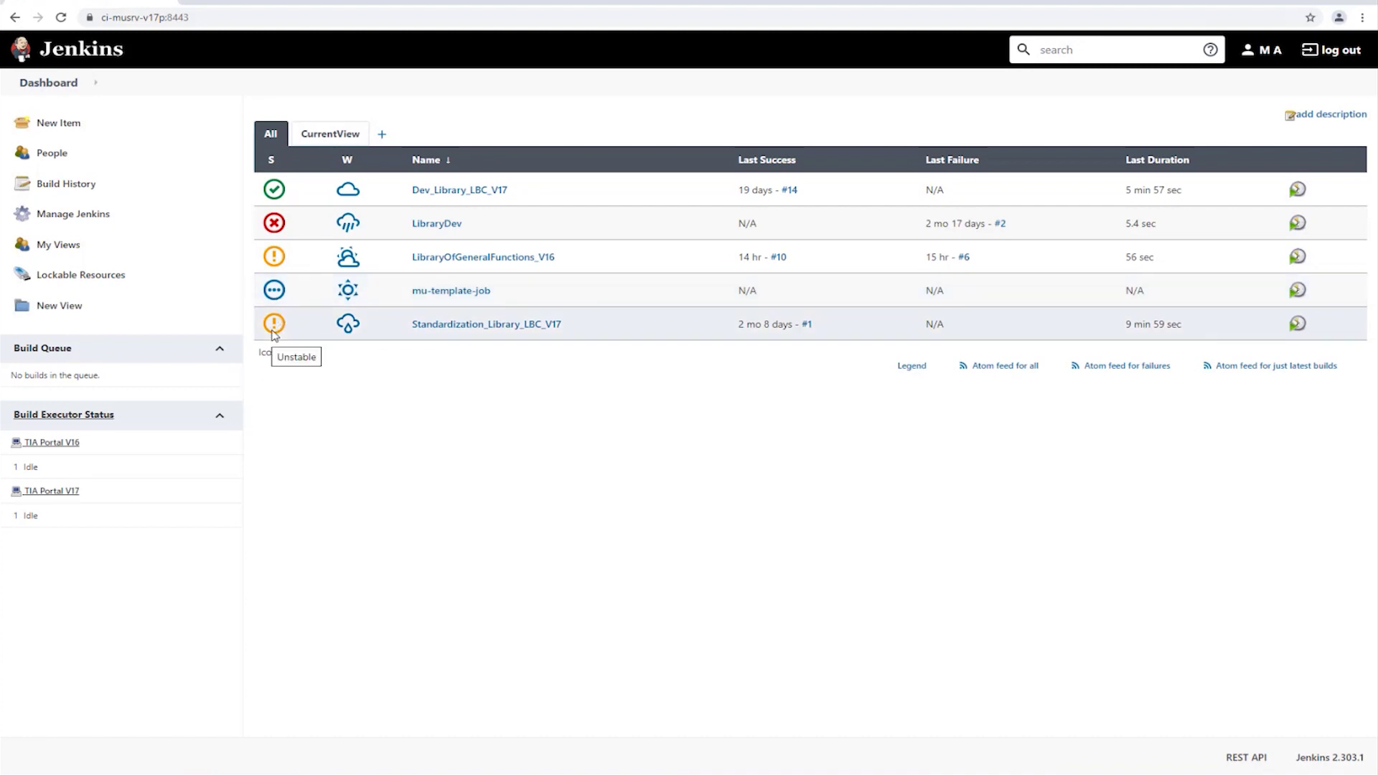
mouse_move(348, 330)
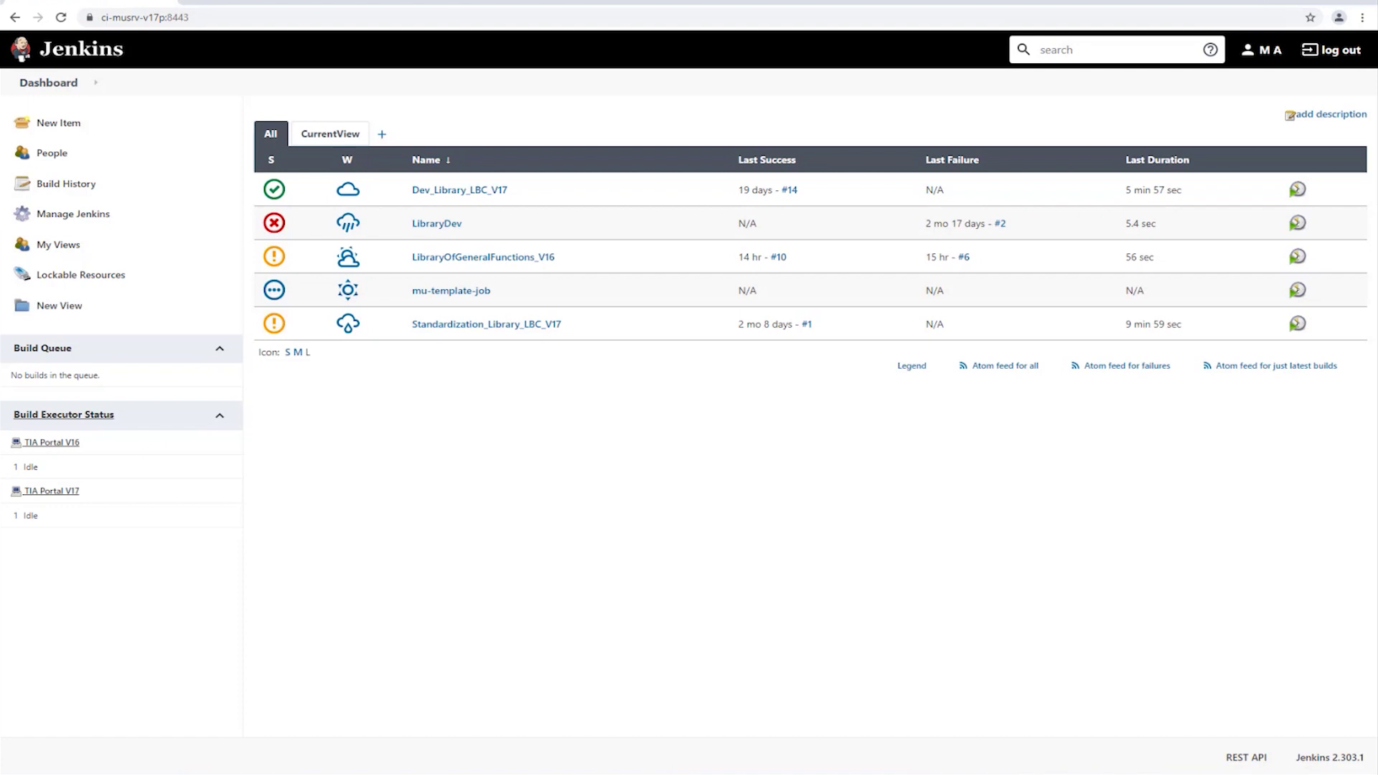
- Open the LibraryOfGeneralFunctions_V16 job's configuration page
click(488, 266)
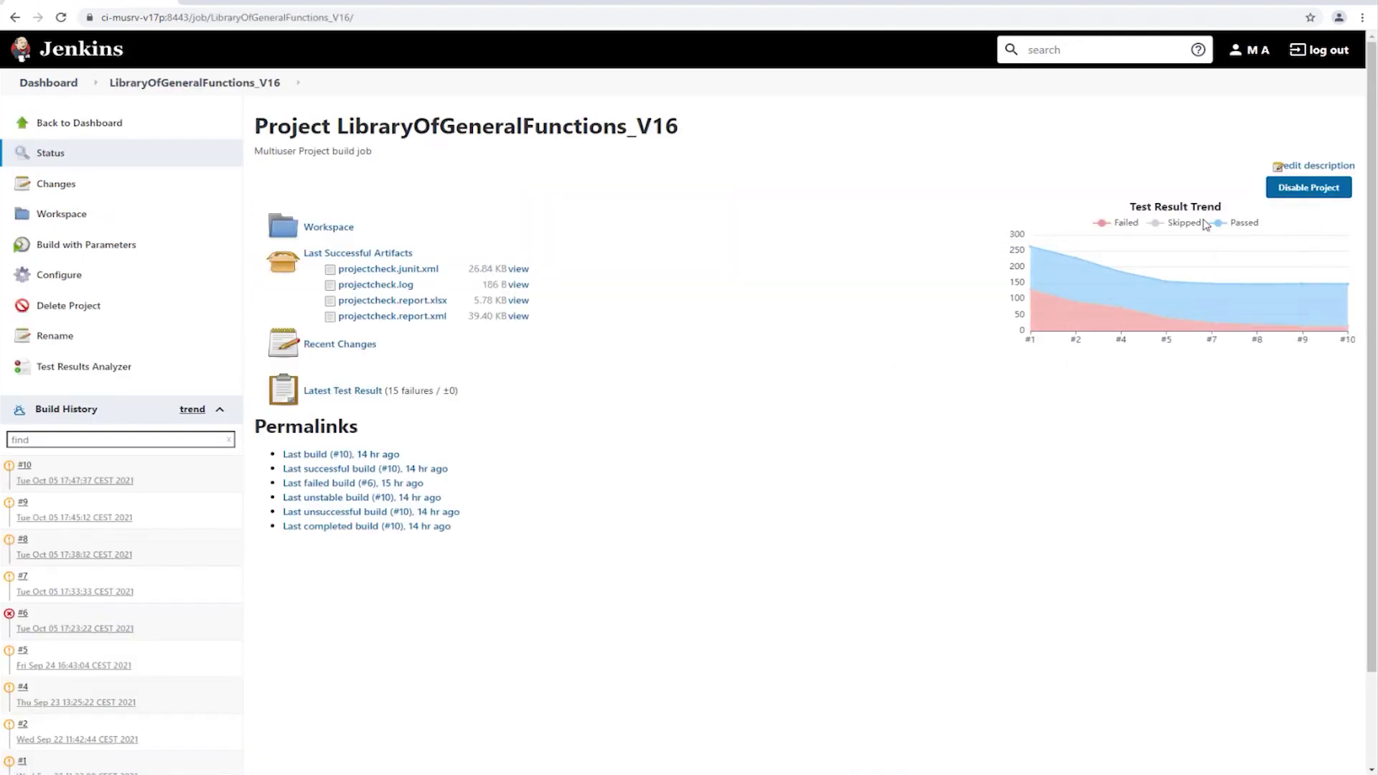
mouse_move(1155, 290)
click(73, 284)
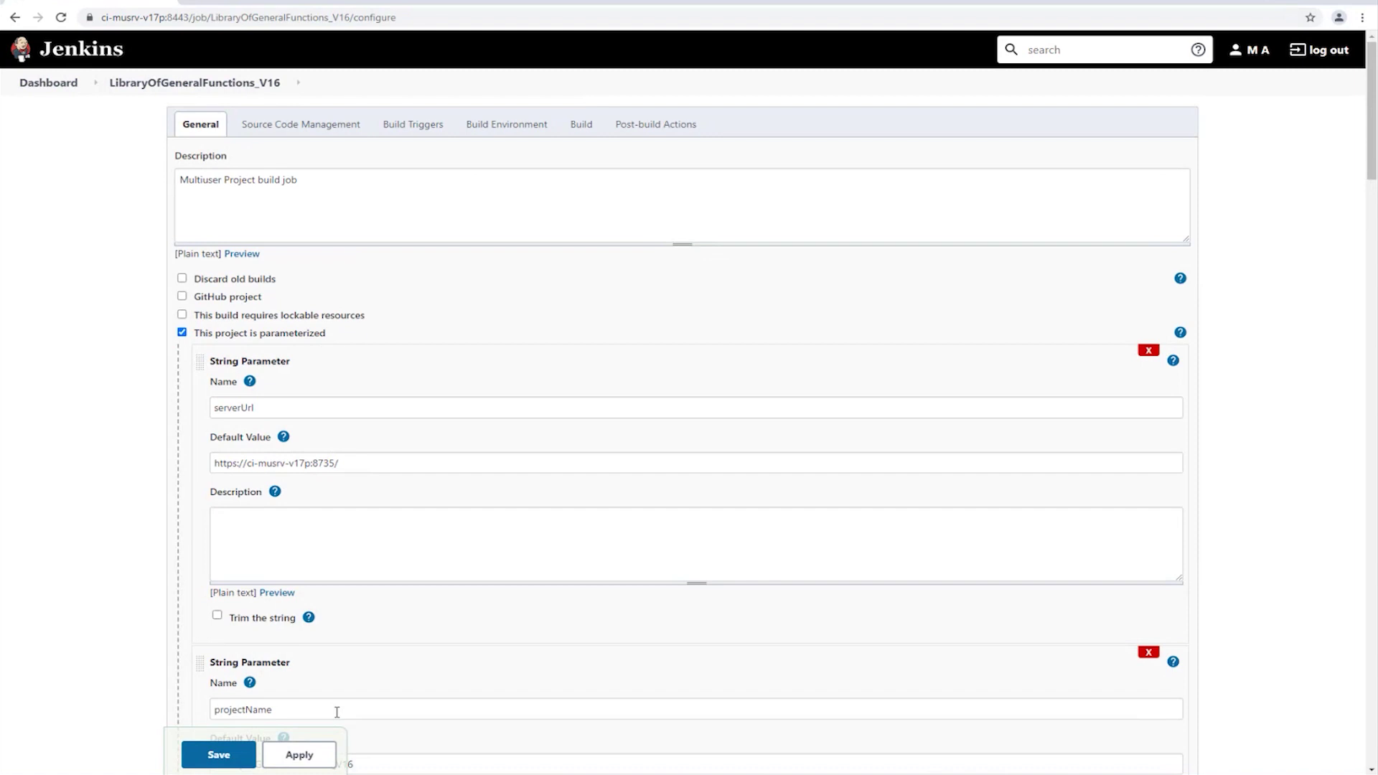
- Highlight the ProjectExport.bat and ProjectCheck.bat script names in the job's build steps
scroll(336, 712, down, 4)
scroll(347, 665, down, 4)
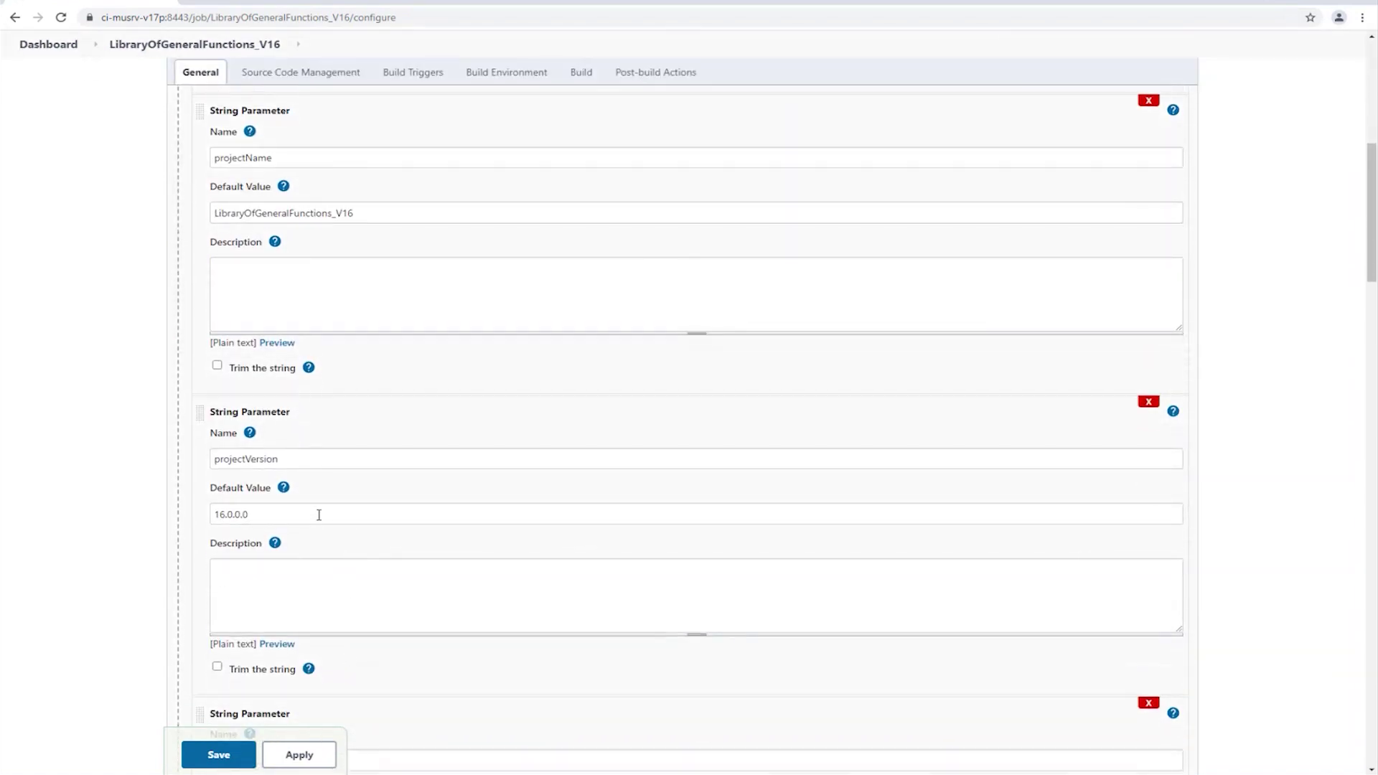
click(586, 74)
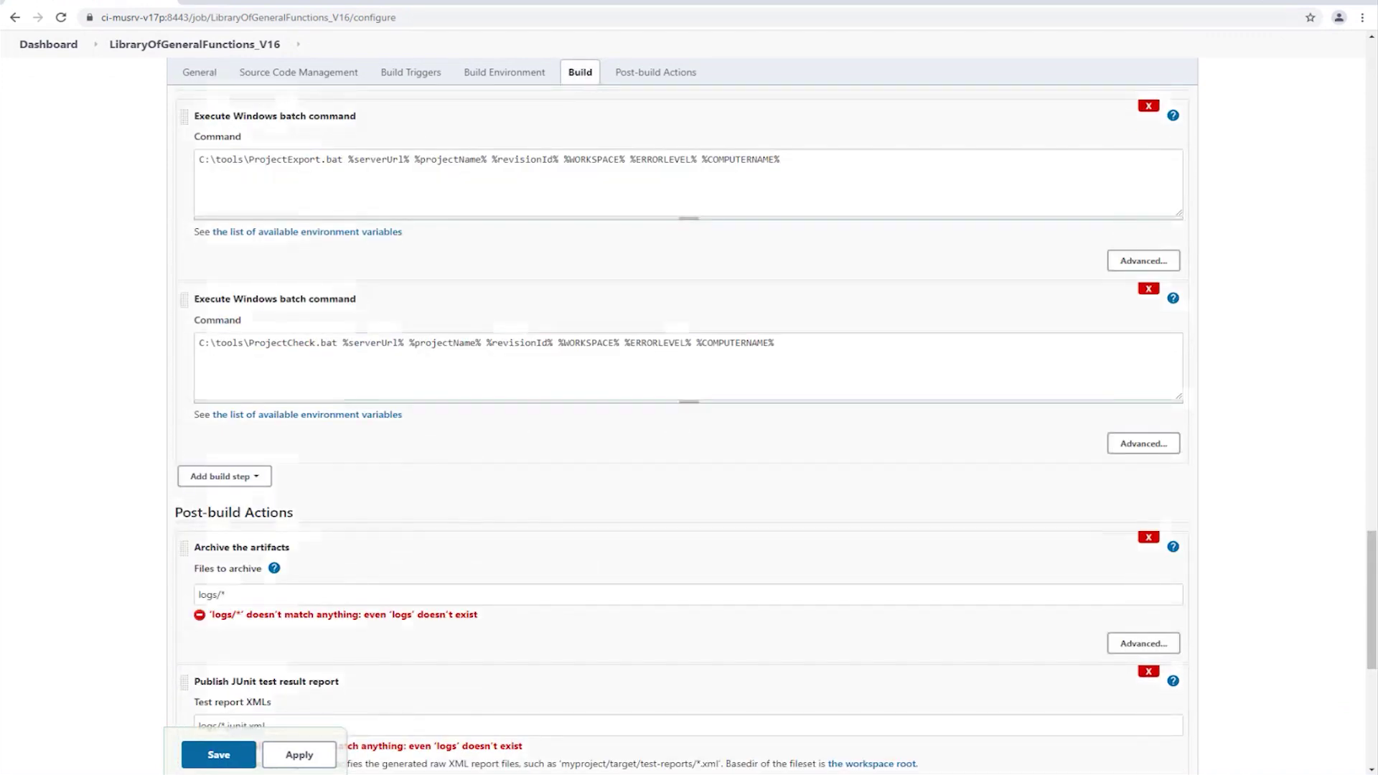
drag(343, 159, 251, 155)
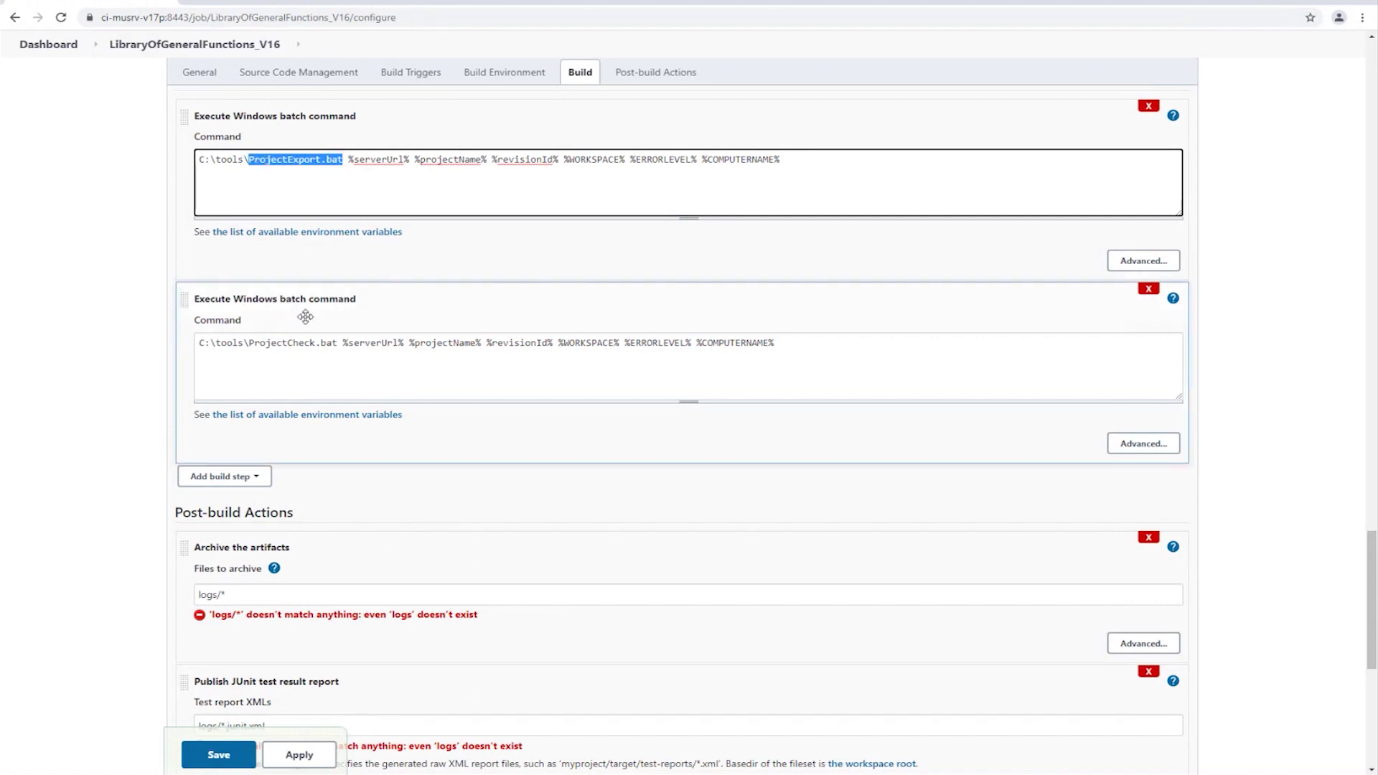
drag(341, 342, 250, 339)
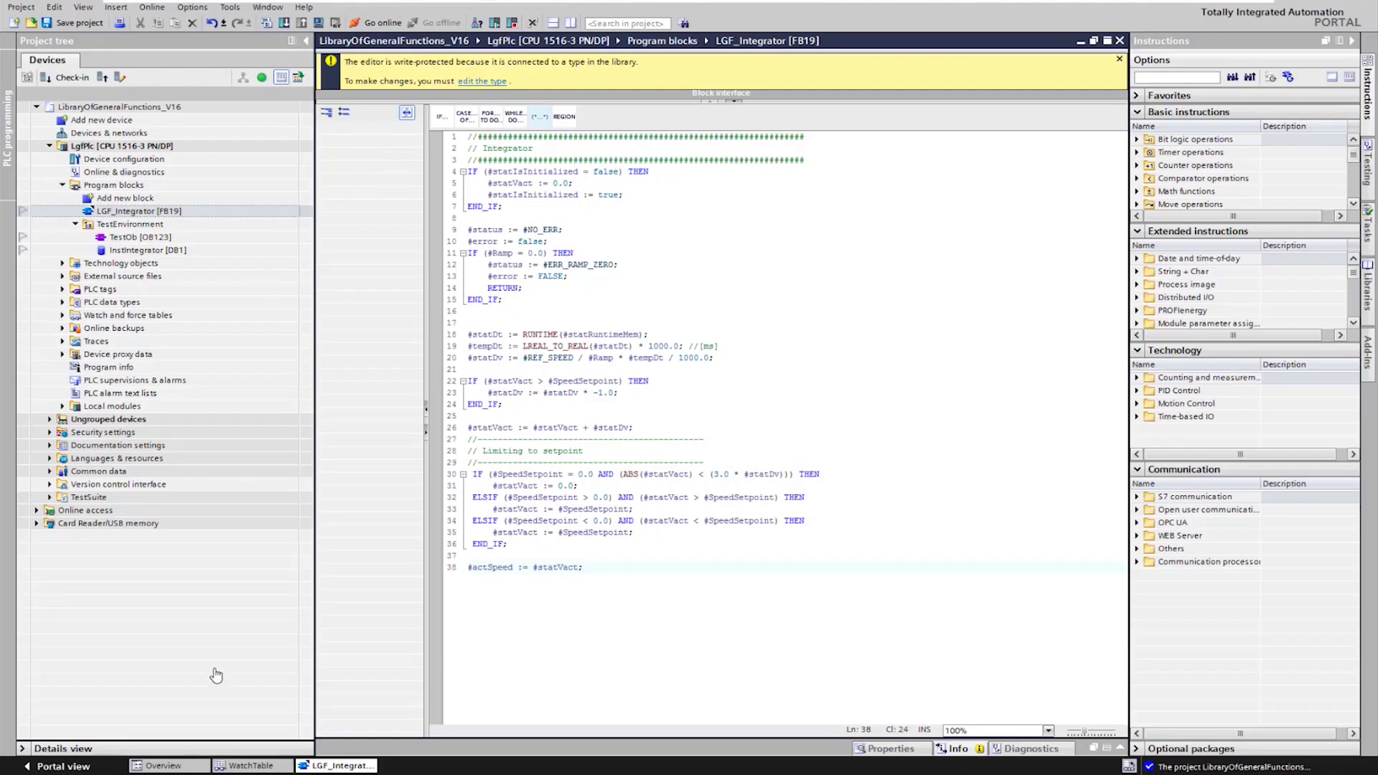
- Switch back to the Jenkins dashboard in Chrome with Alt+Tab
key(alt+Tab)
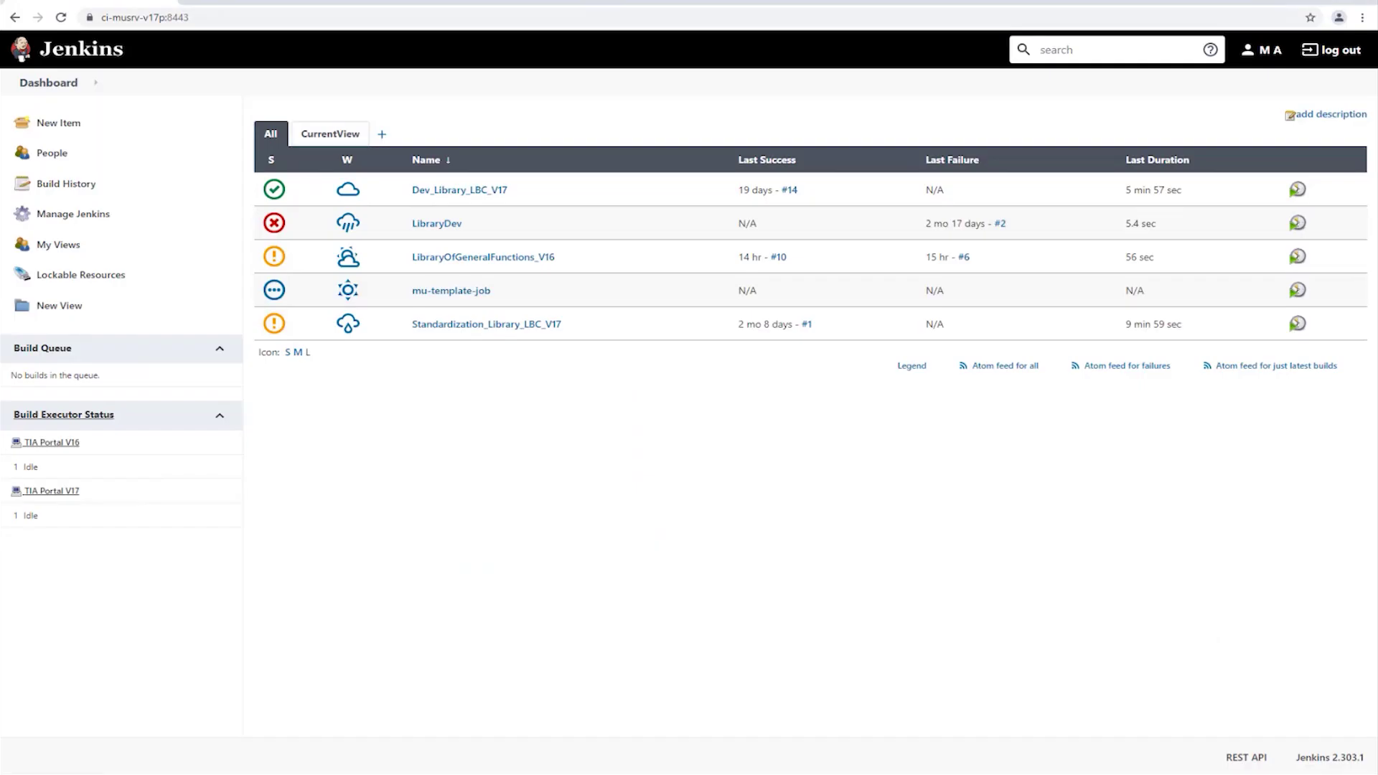
- Open the job's latest test result and read the NF006 camelCasing error on member Ramp
click(511, 263)
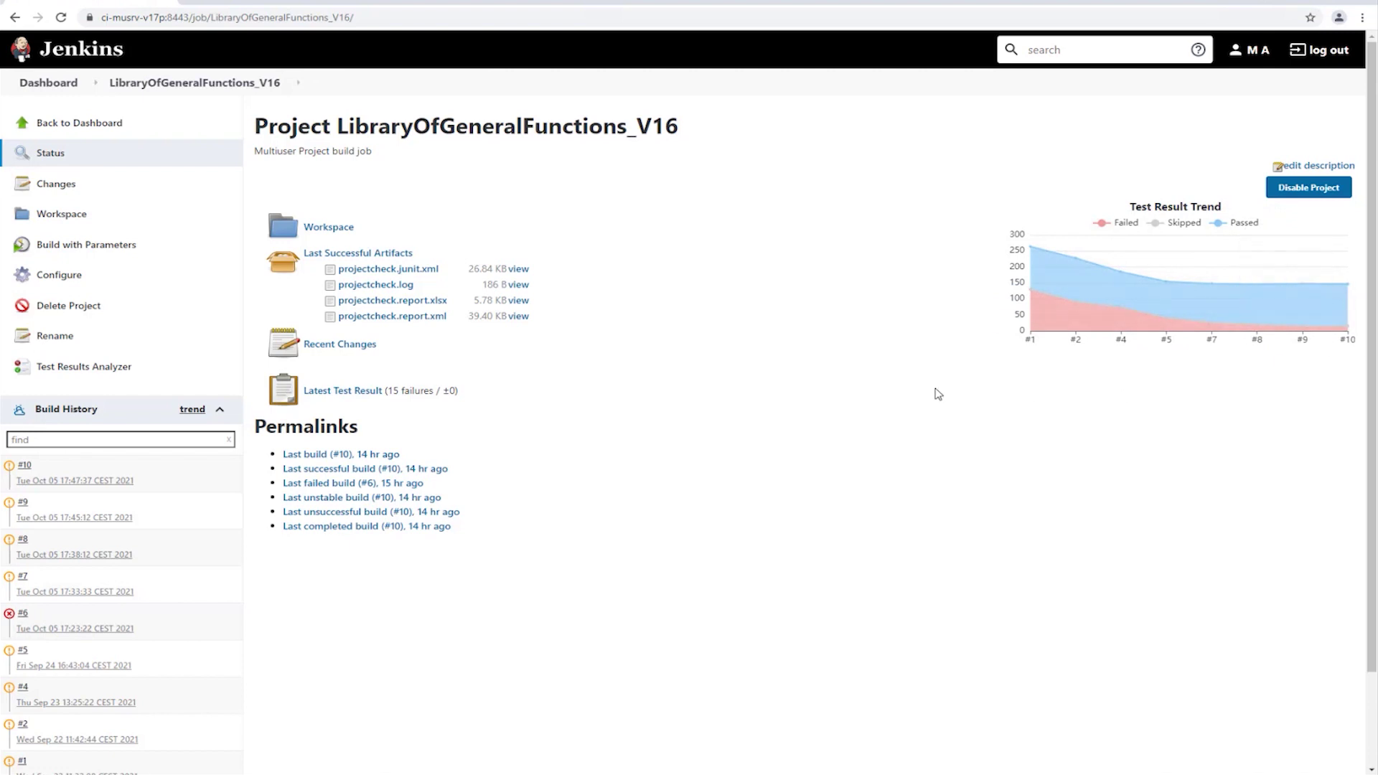
click(348, 391)
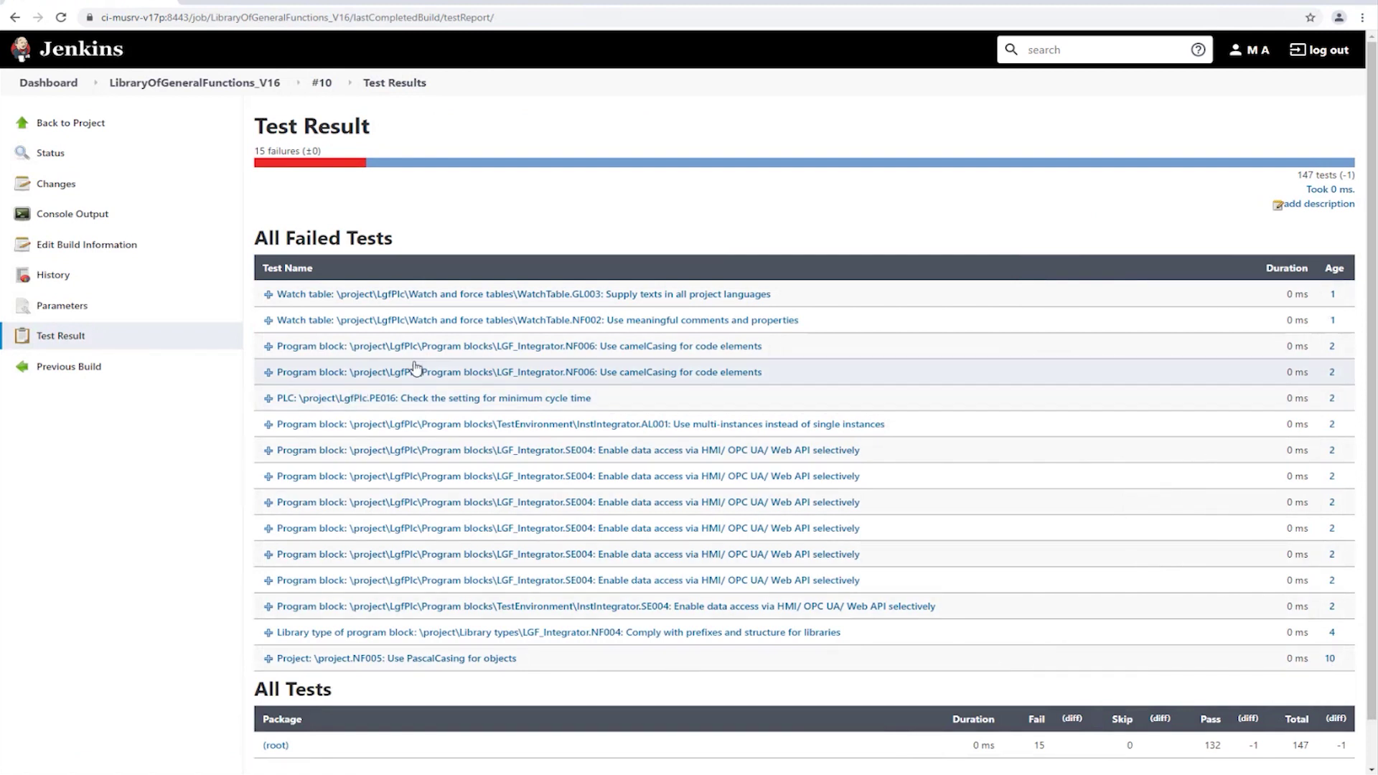
click(450, 348)
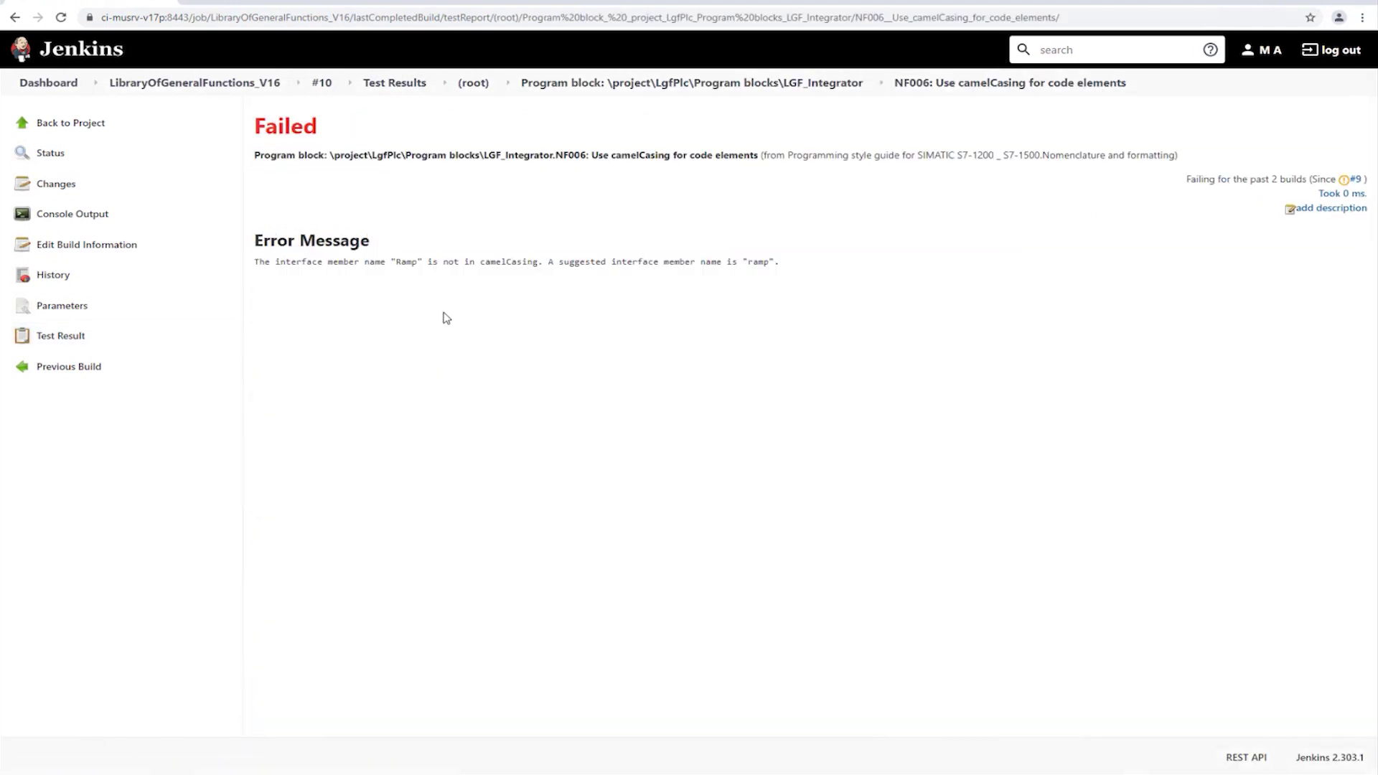
drag(257, 261, 806, 267)
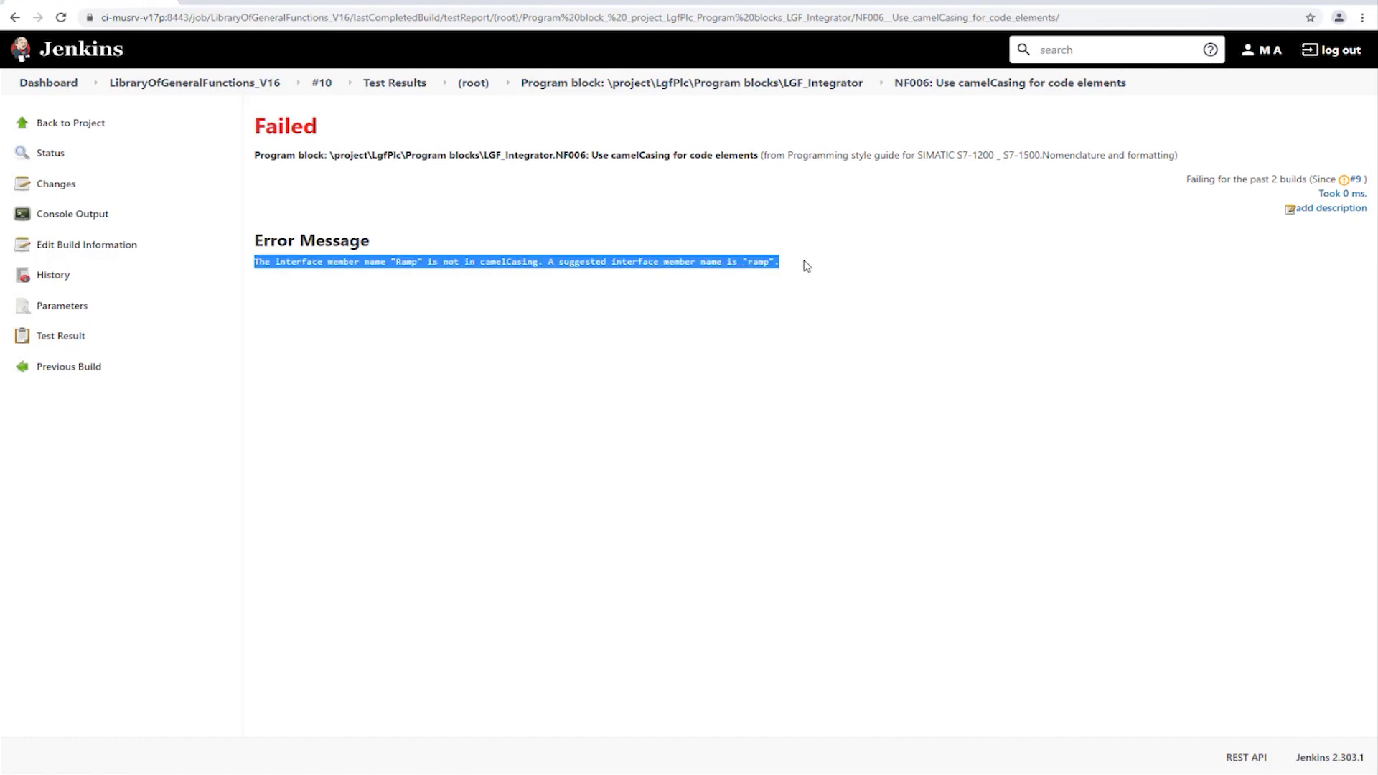
- Read the SE004 error reporting Ramp as accessible from HMI/OPC UA/Web API
click(413, 86)
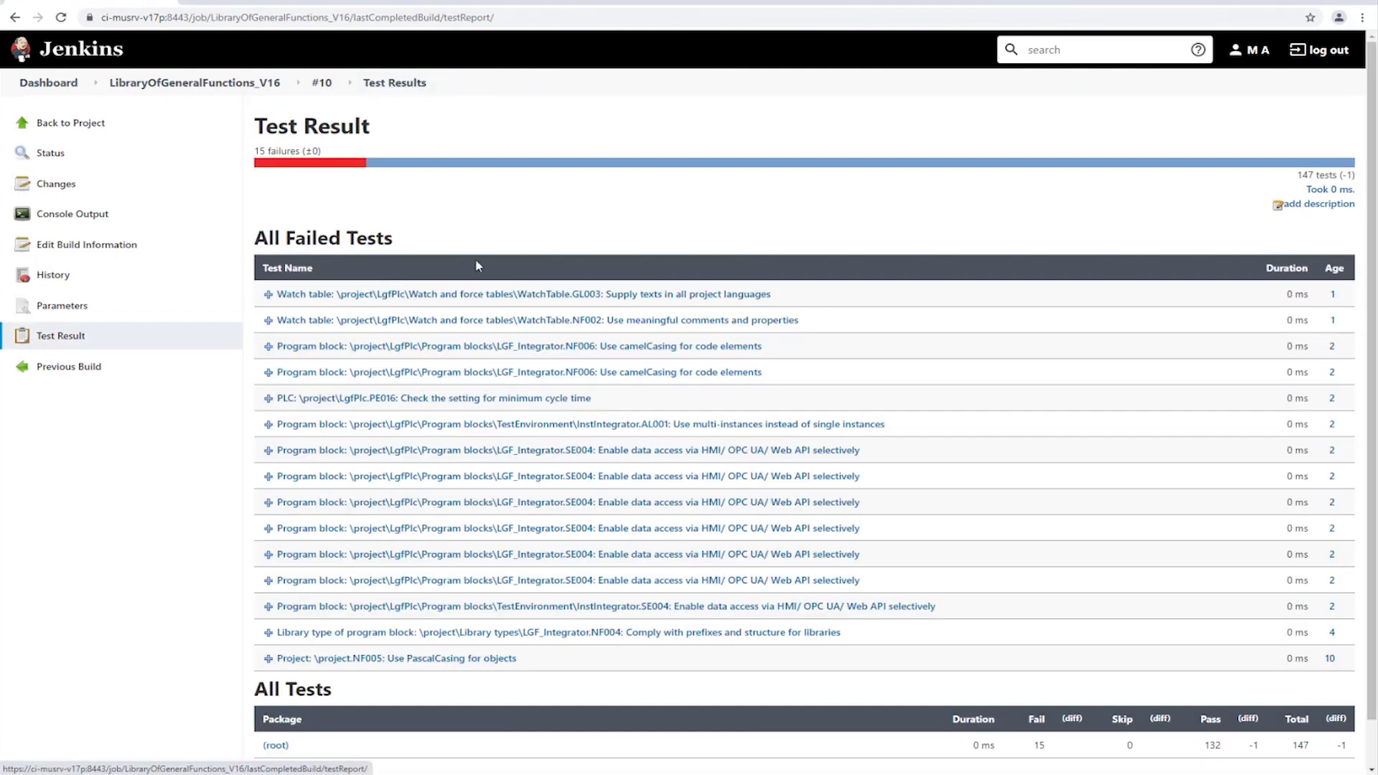
click(587, 450)
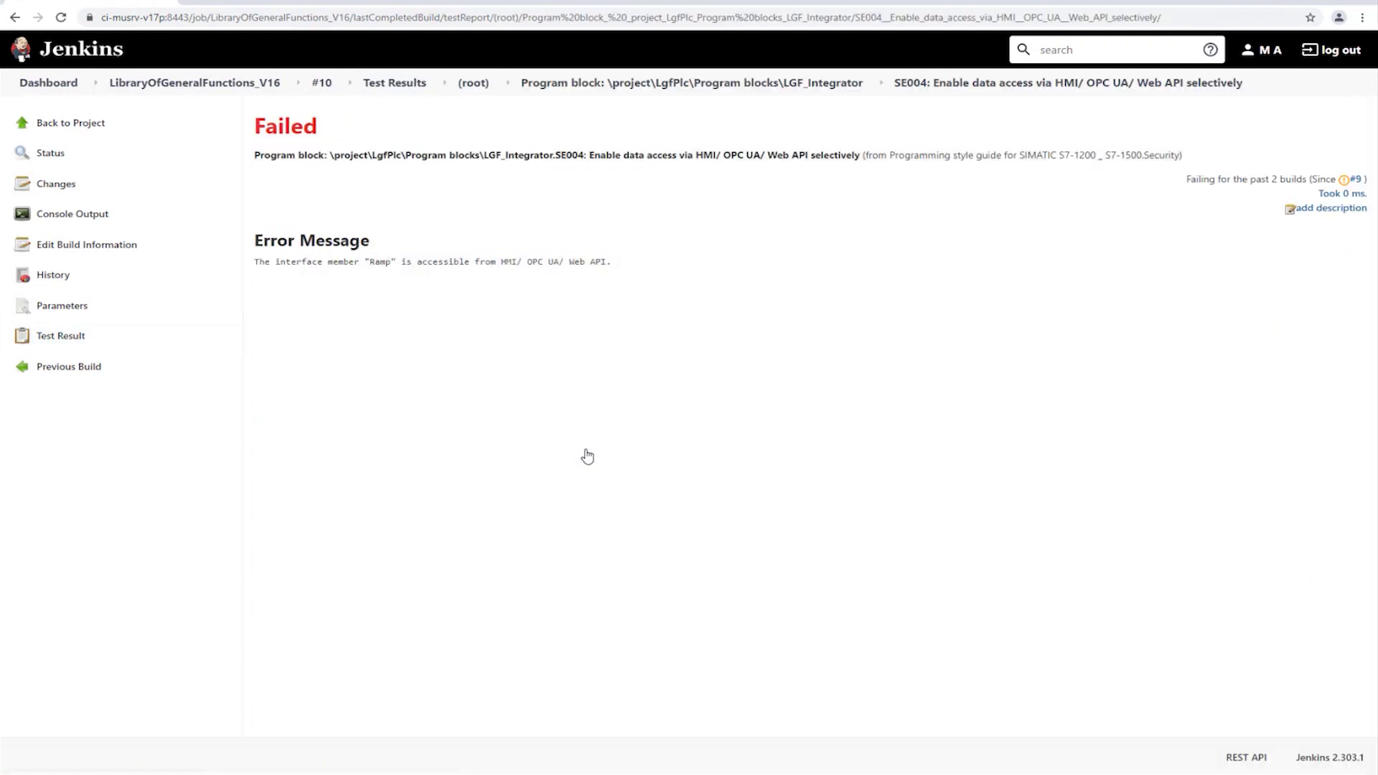
drag(638, 264, 255, 262)
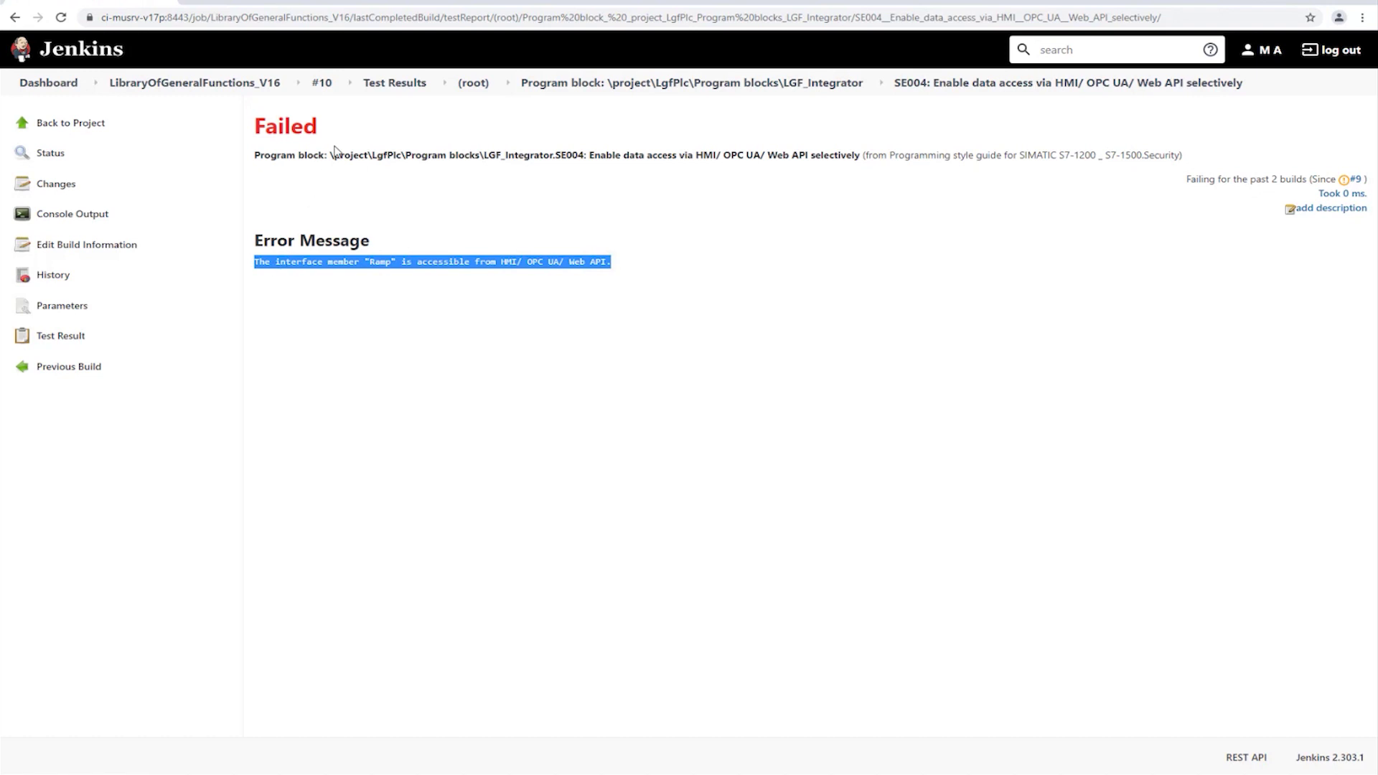
click(238, 86)
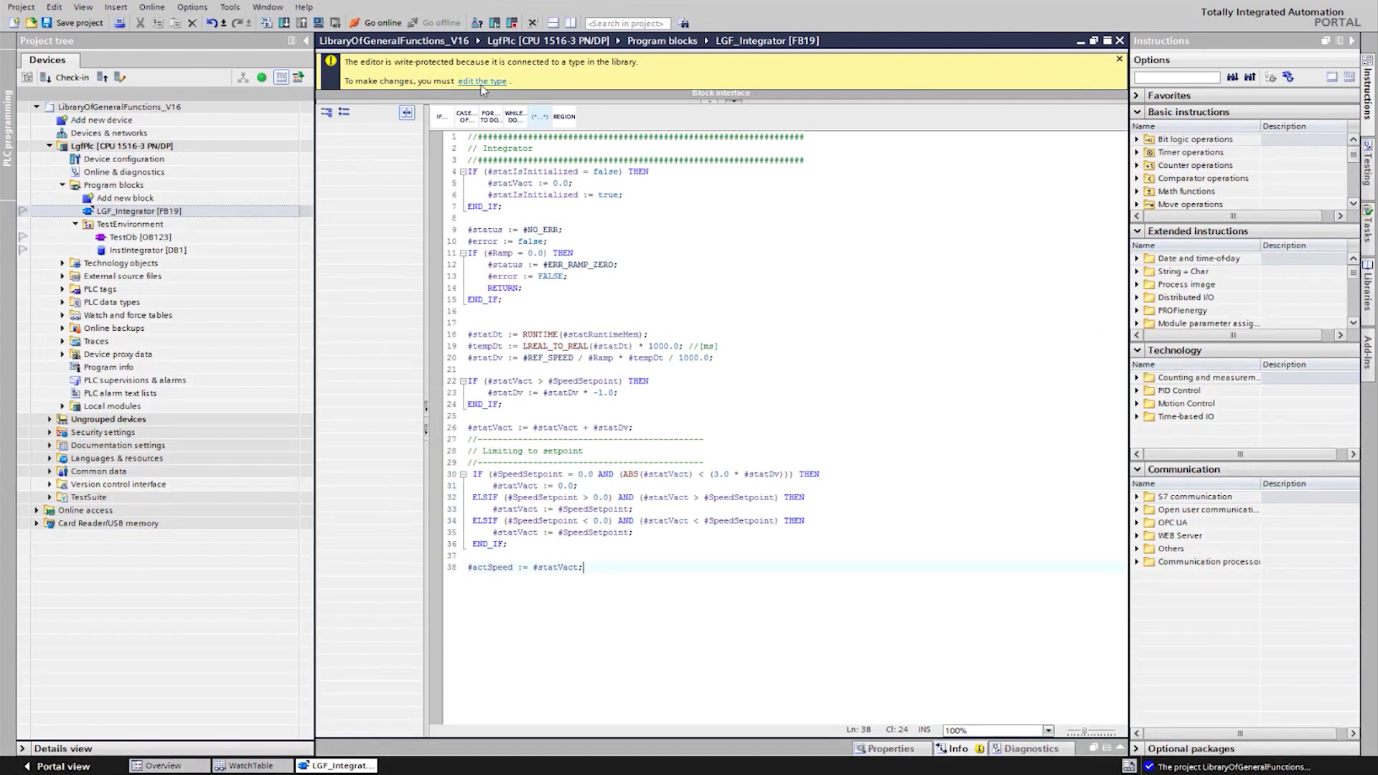
- Unlock the LGF_Integrator type and rename inputs SpeedSetpoint and Ramp to speedSetpoint and ramp
click(481, 84)
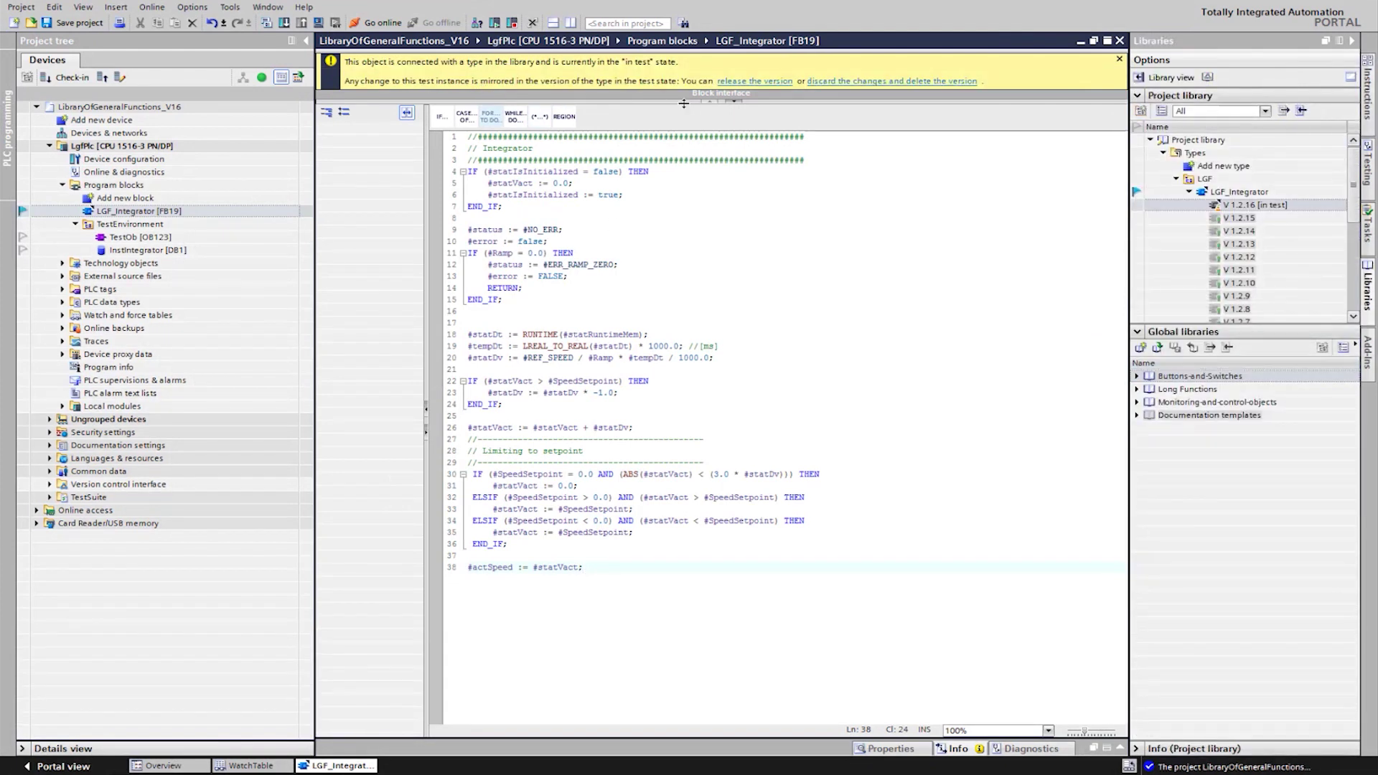
drag(684, 103, 646, 341)
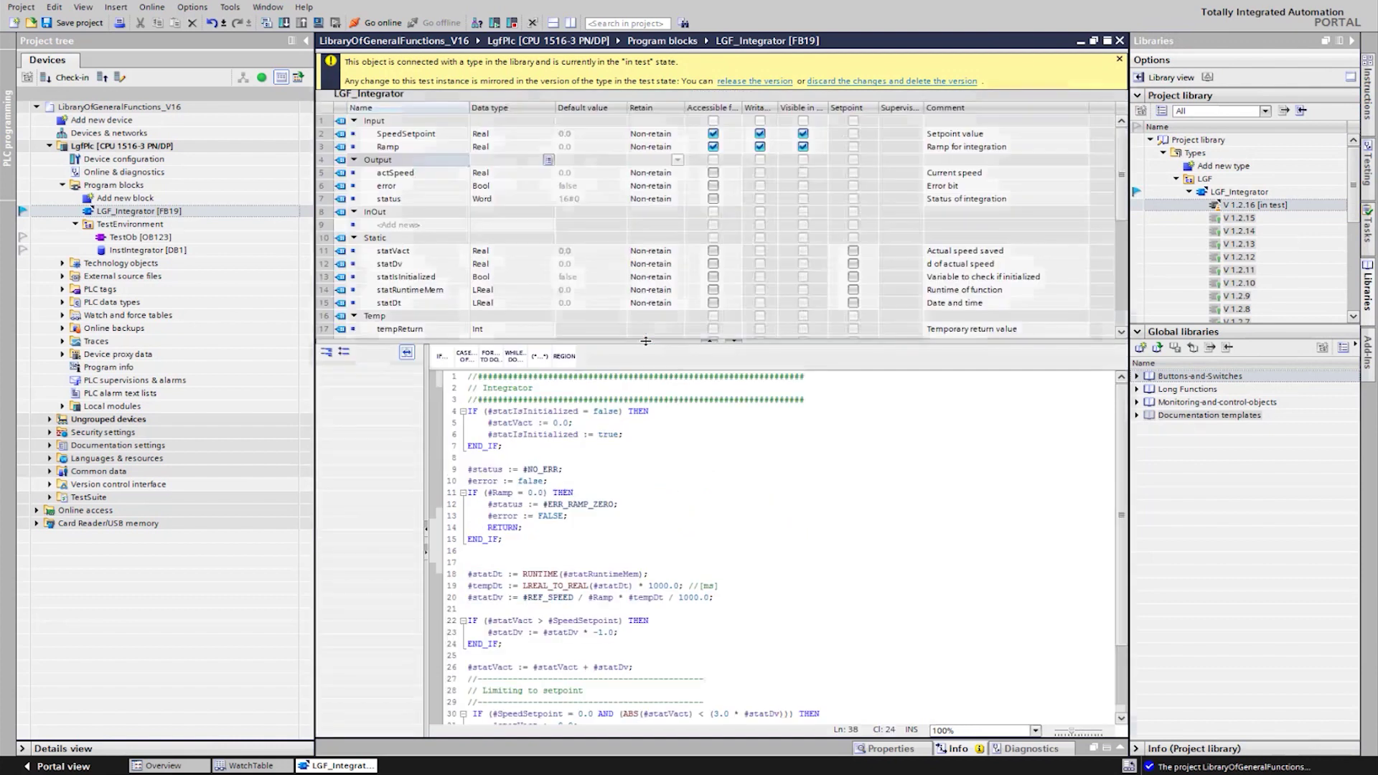
click(390, 137)
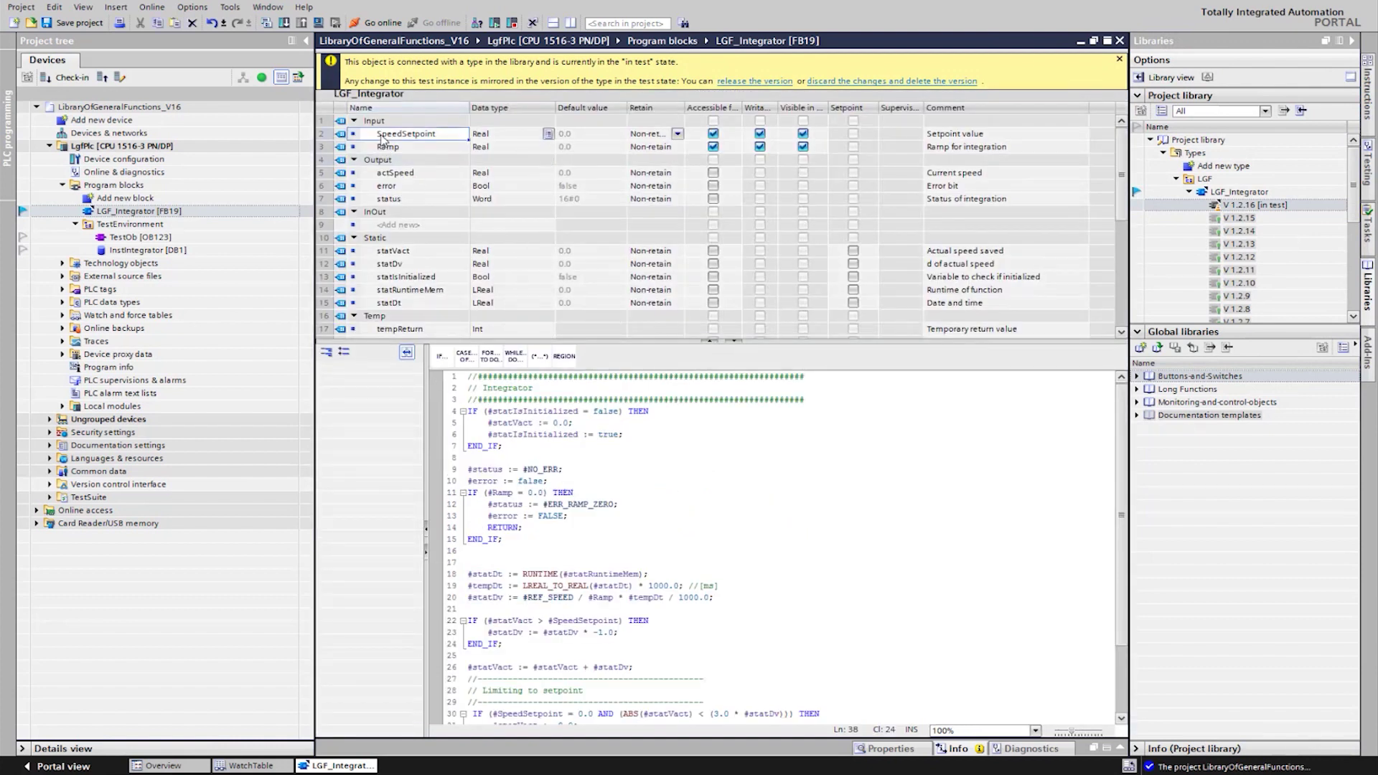
click(391, 137)
key(Home)
key(Delete)
text(s)
click(397, 149)
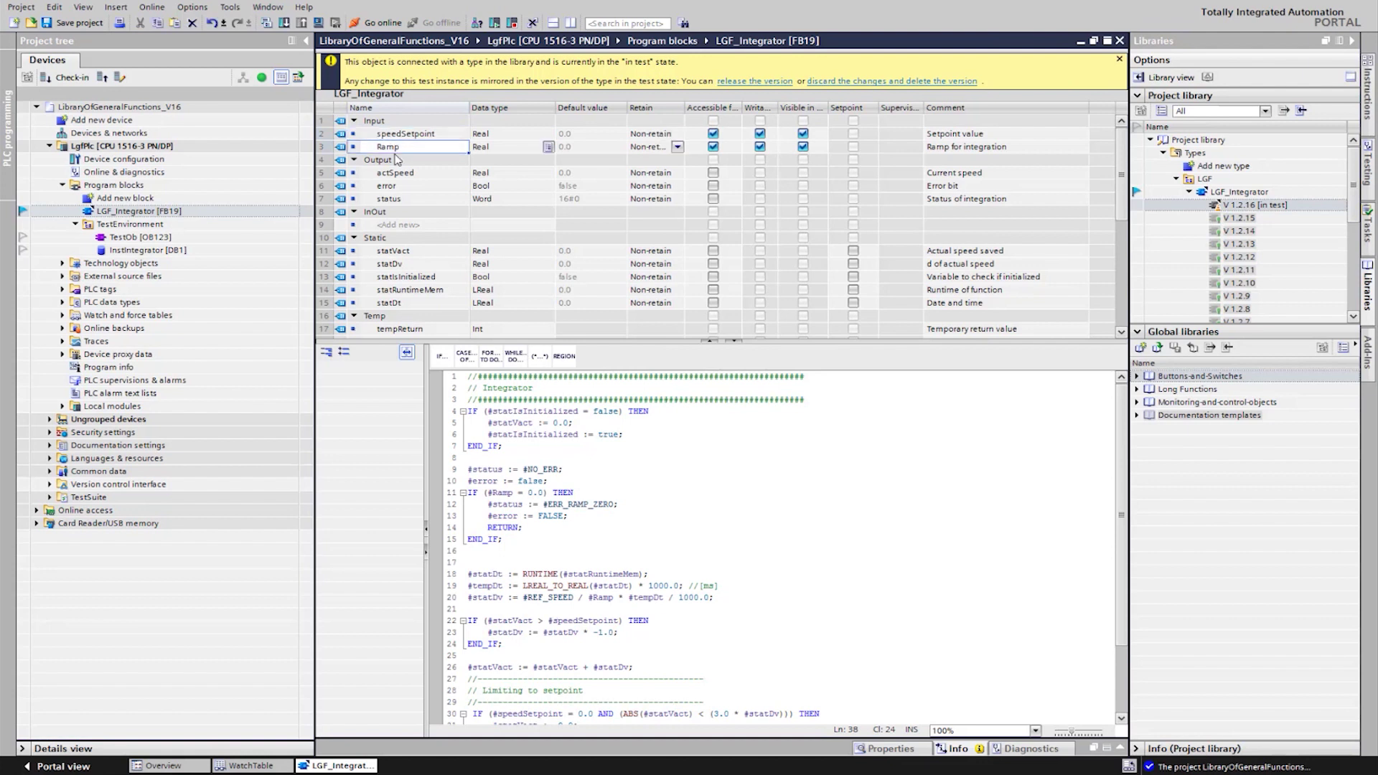
key(Home)
key(Delete)
text(r)
- Remove HMI/OPC UA/Web API access from both inputs and release type version 1.2.16
click(712, 135)
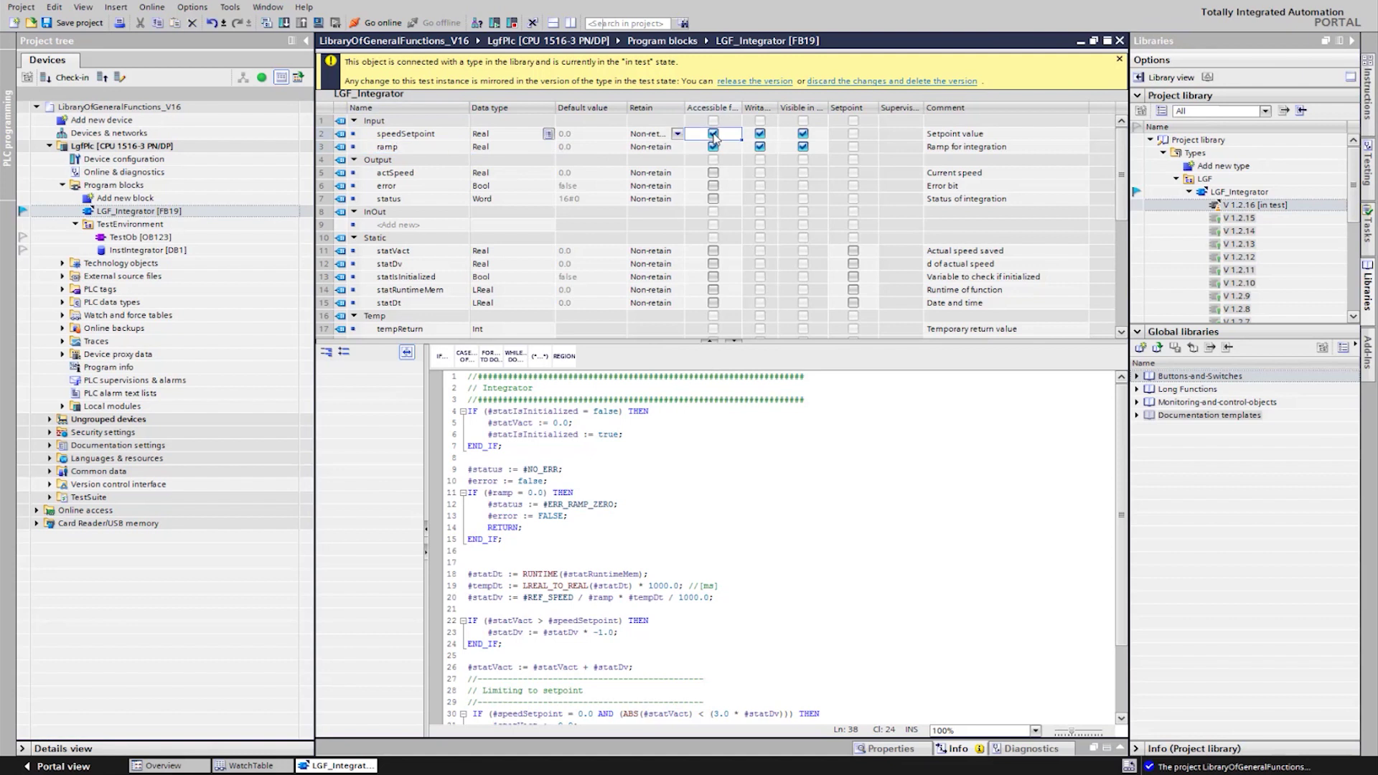
click(715, 147)
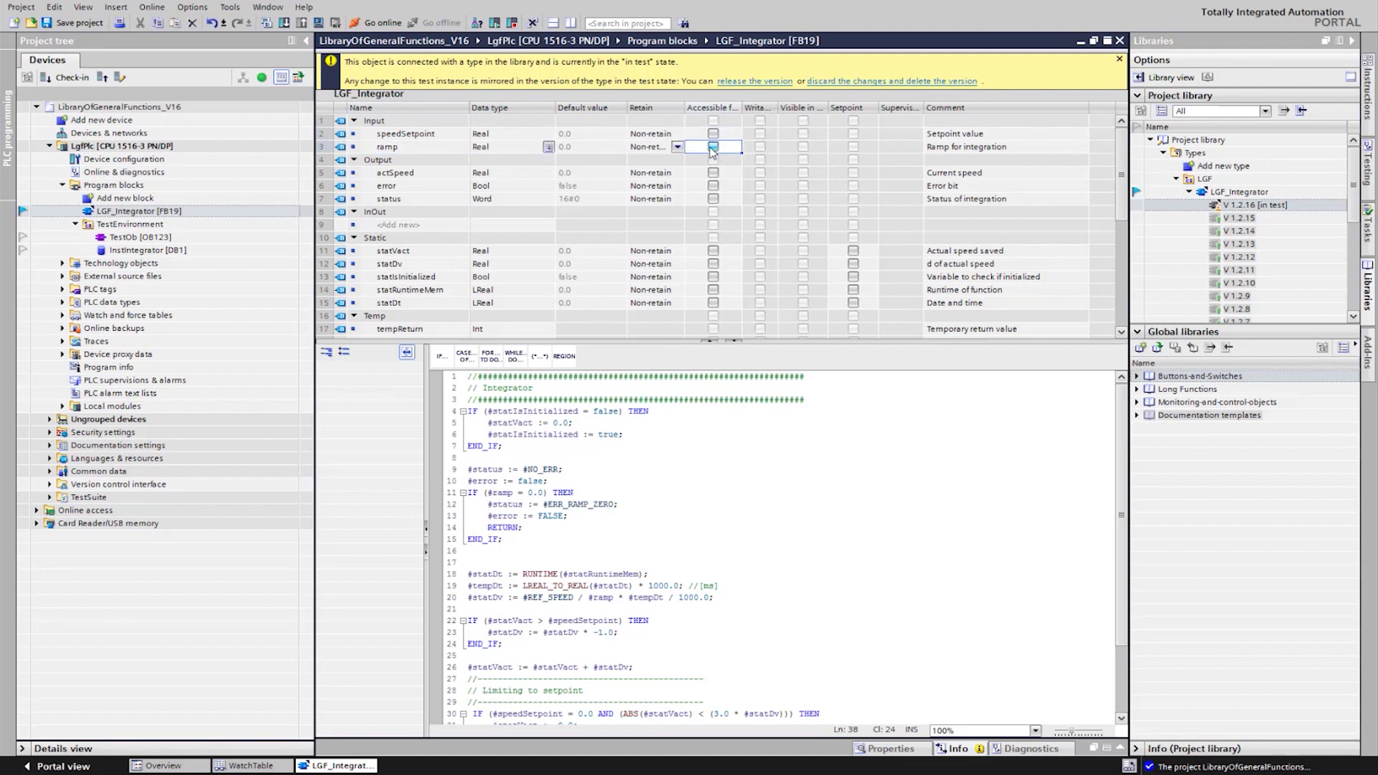
click(773, 80)
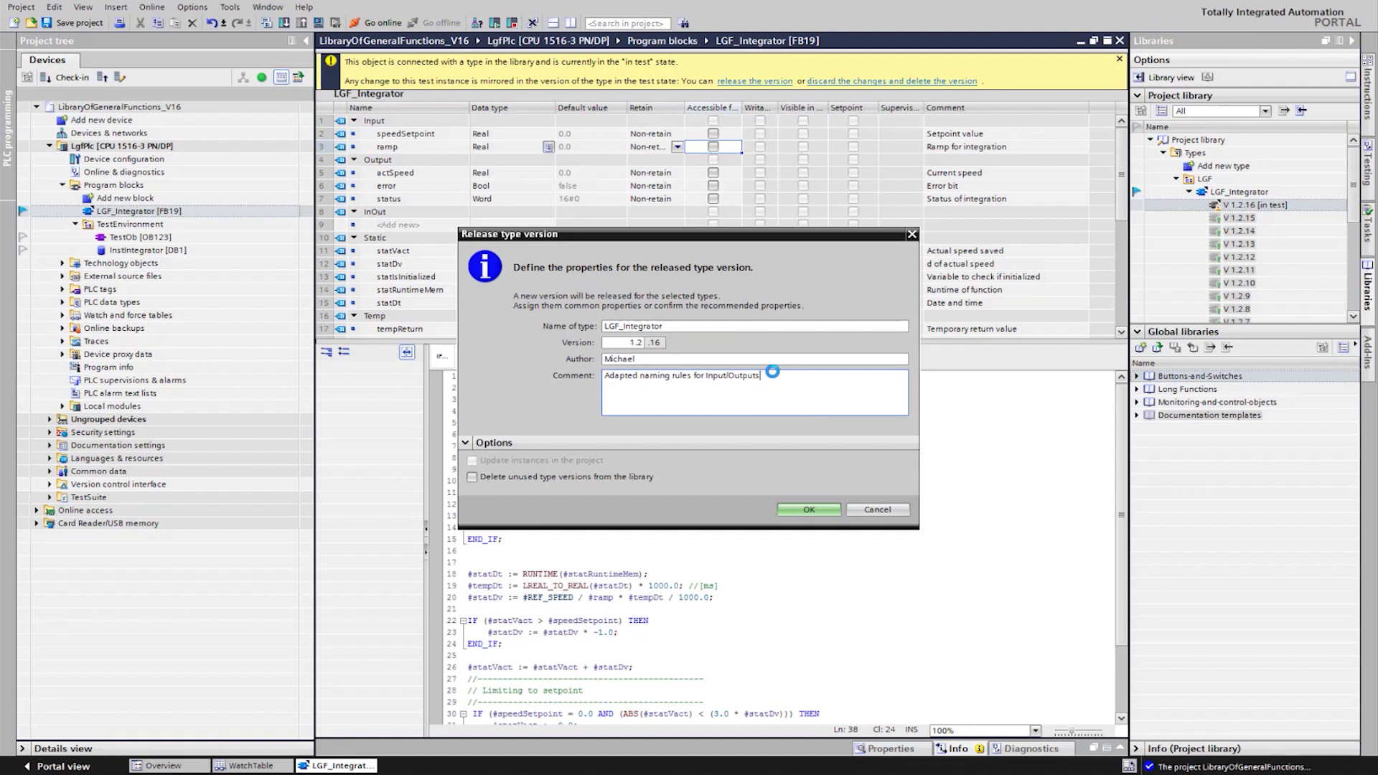
click(806, 509)
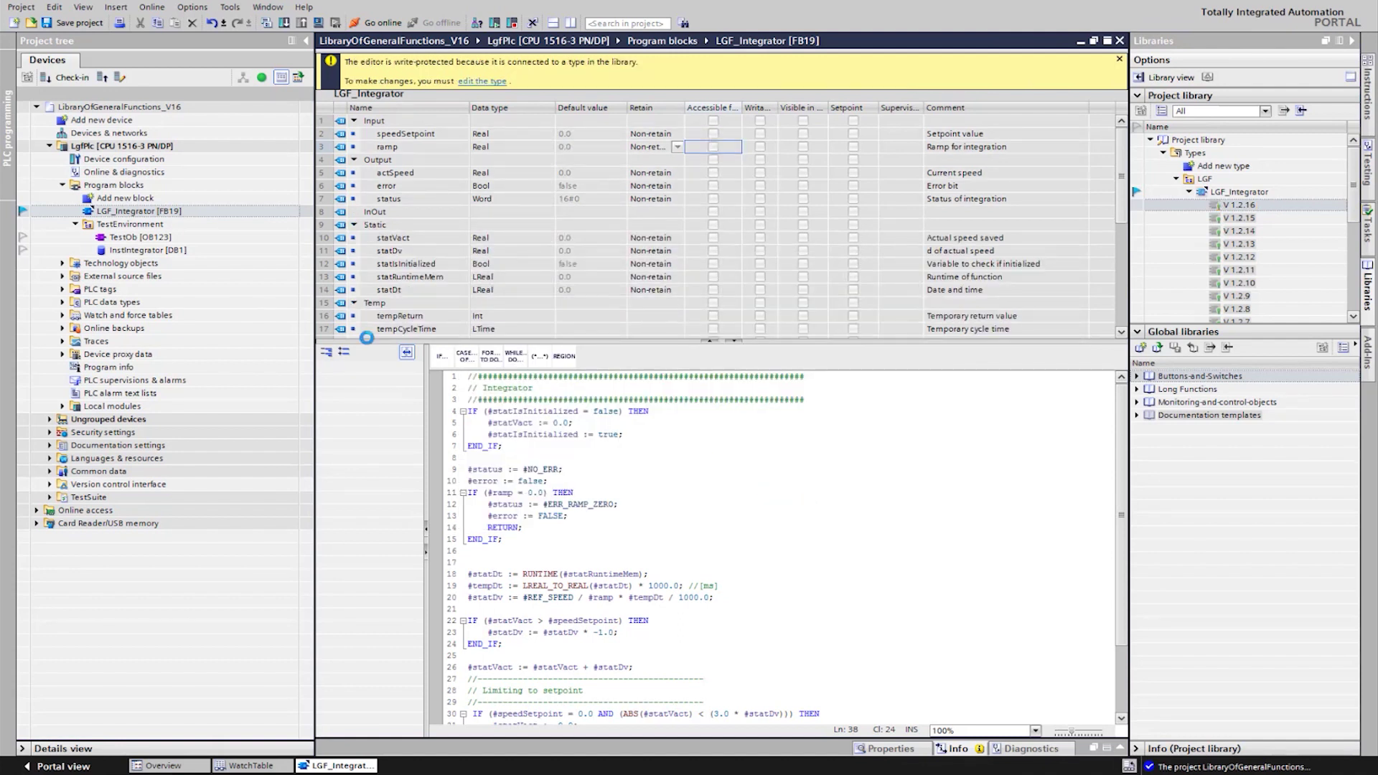
click(112, 185)
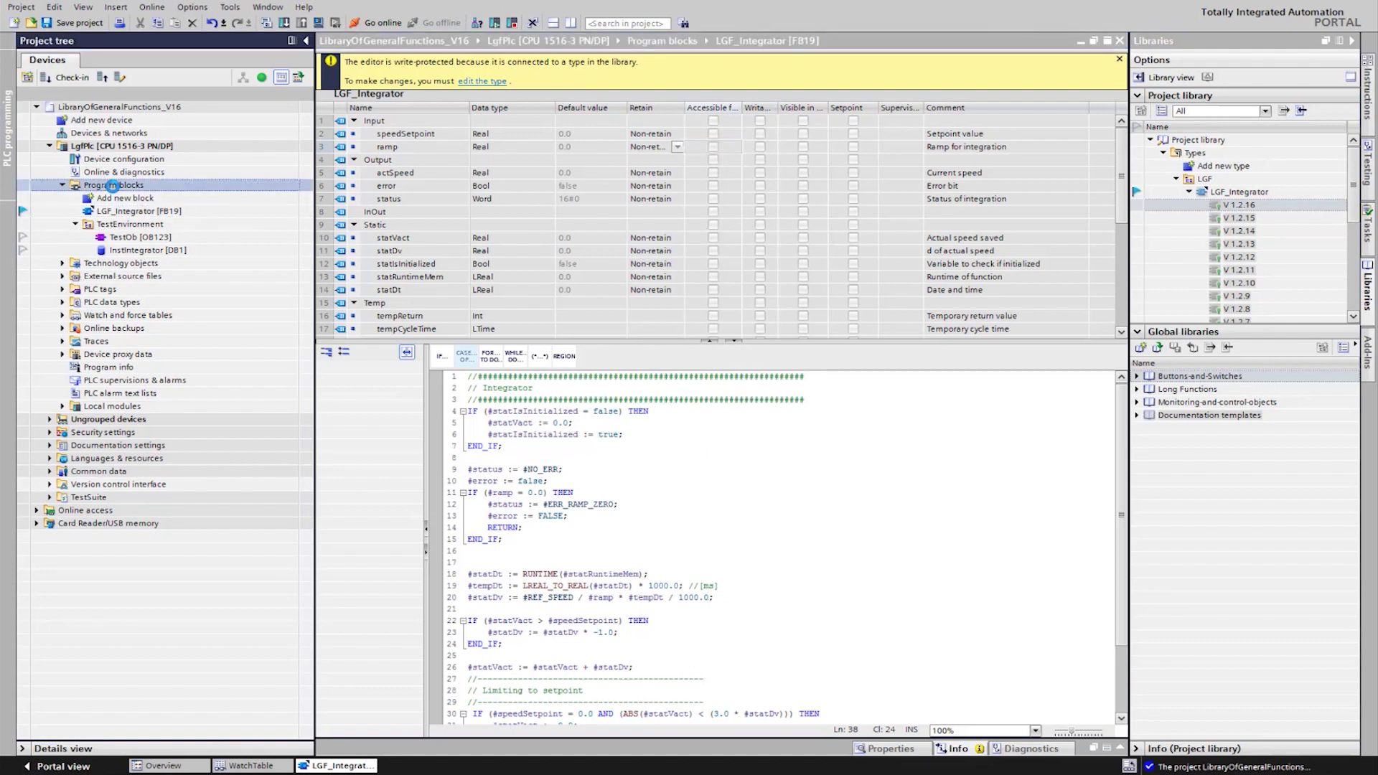
- Check in the changes with comment 'Adapted Inputs (naming + OPC UA visibility)' and confirm success
click(67, 76)
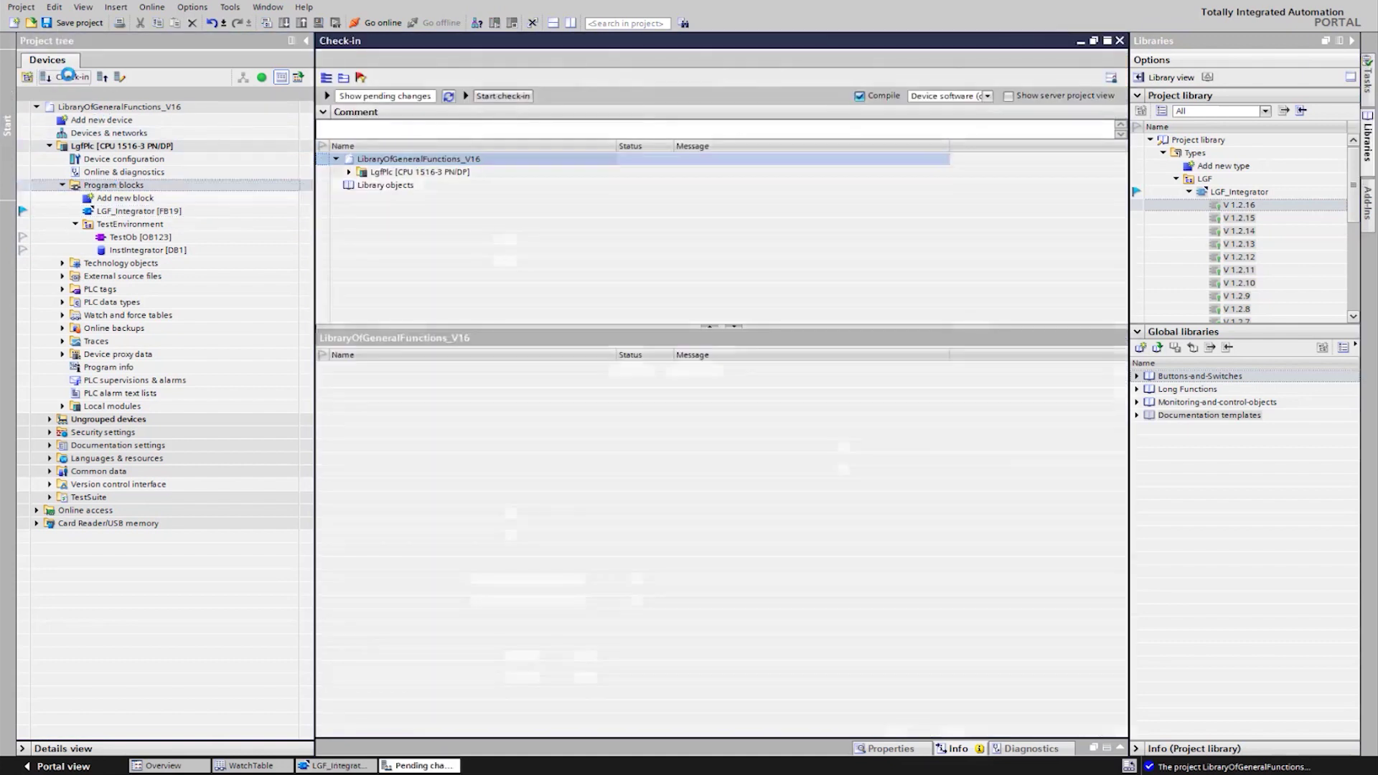
text(Adapted Inp)
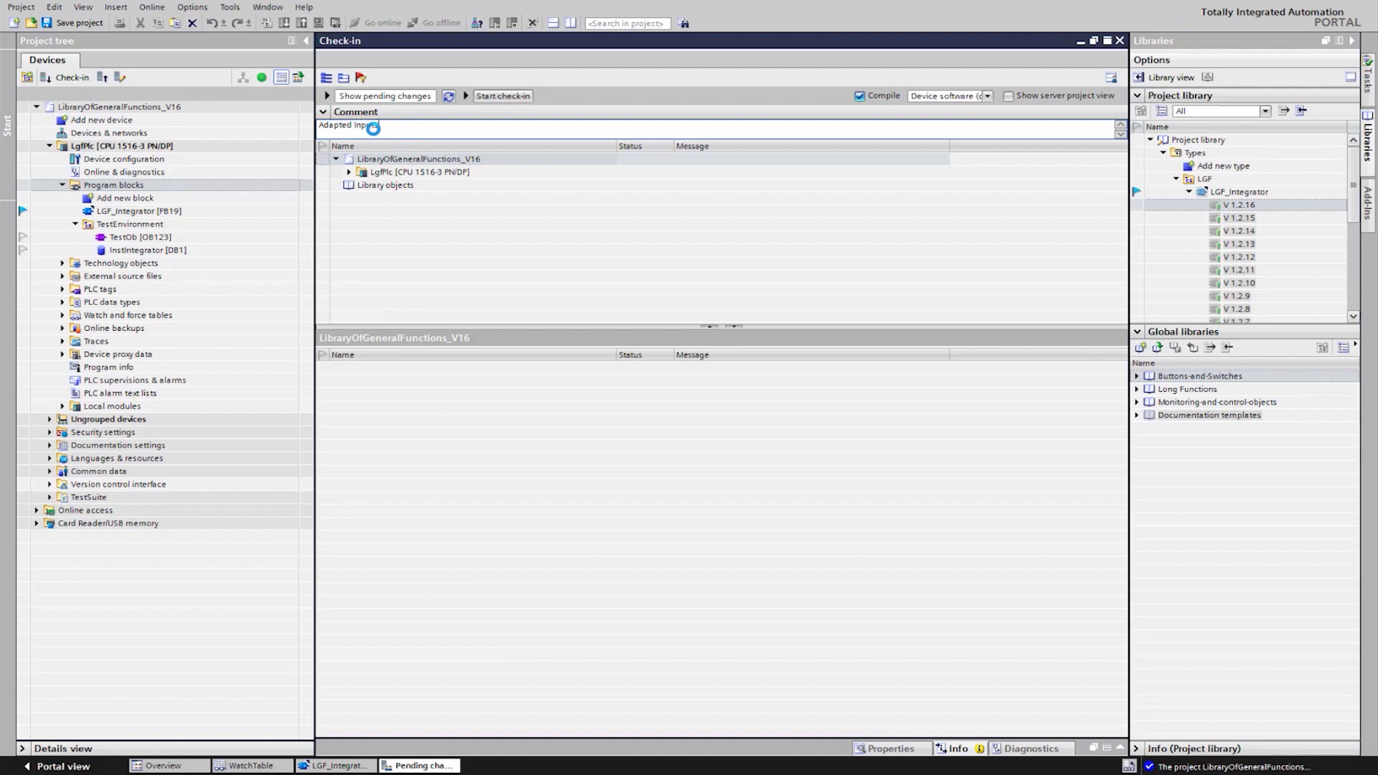
text(uts (naming + OPC UA visibility)
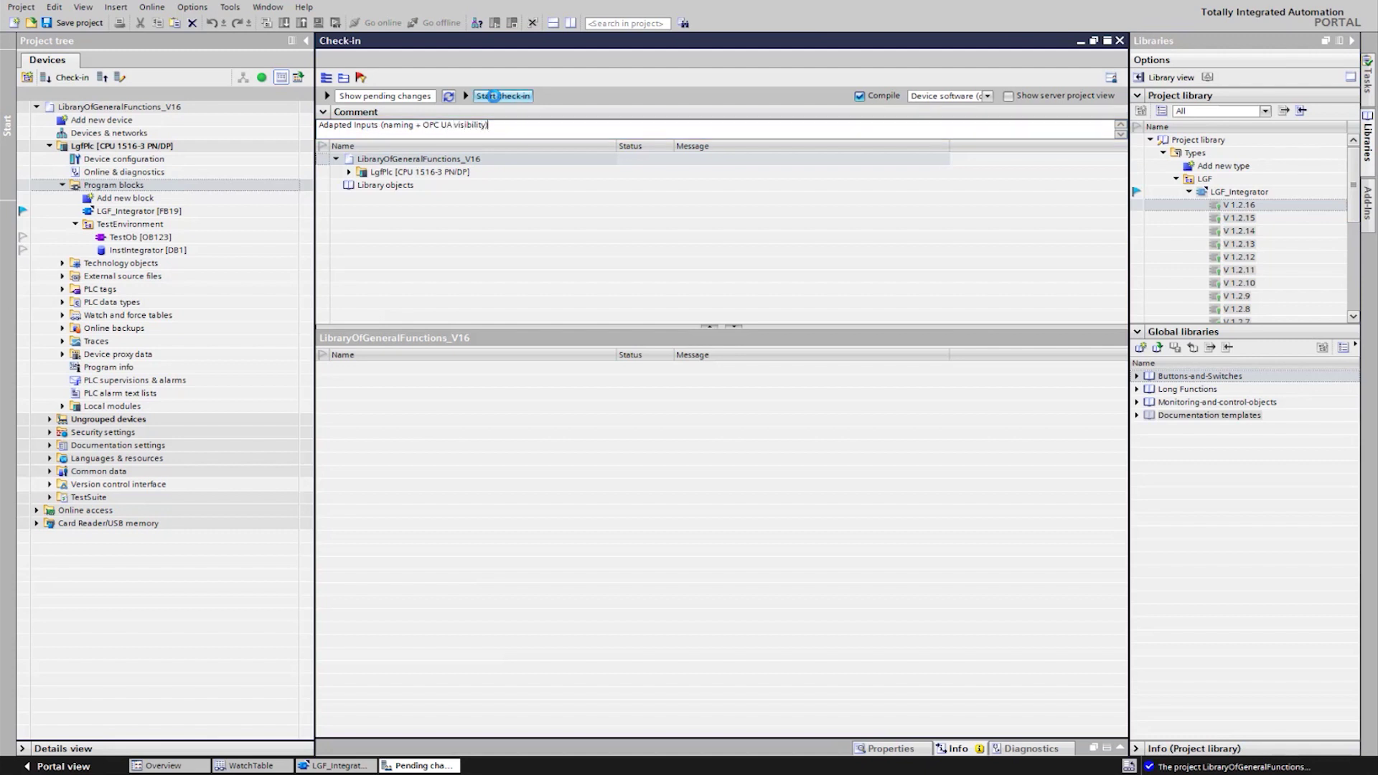
click(493, 95)
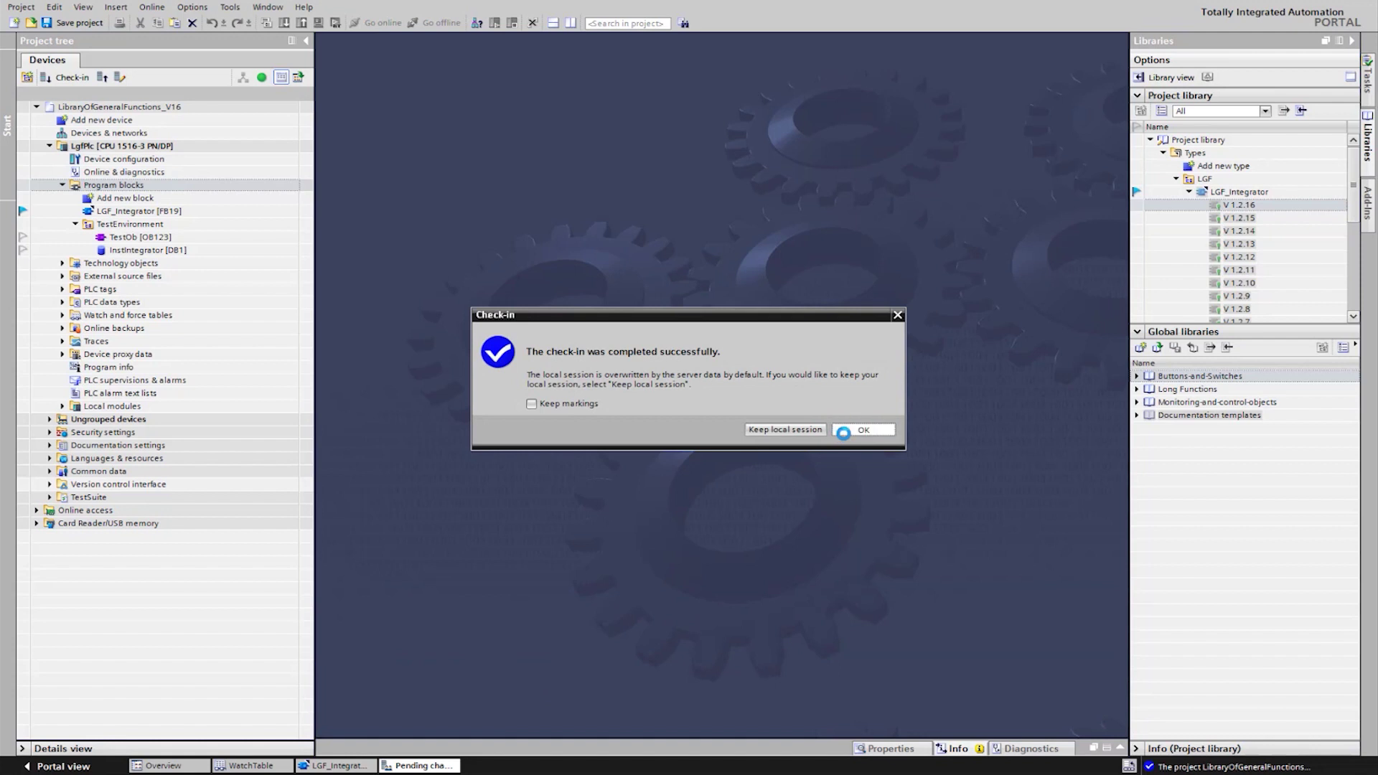
click(844, 431)
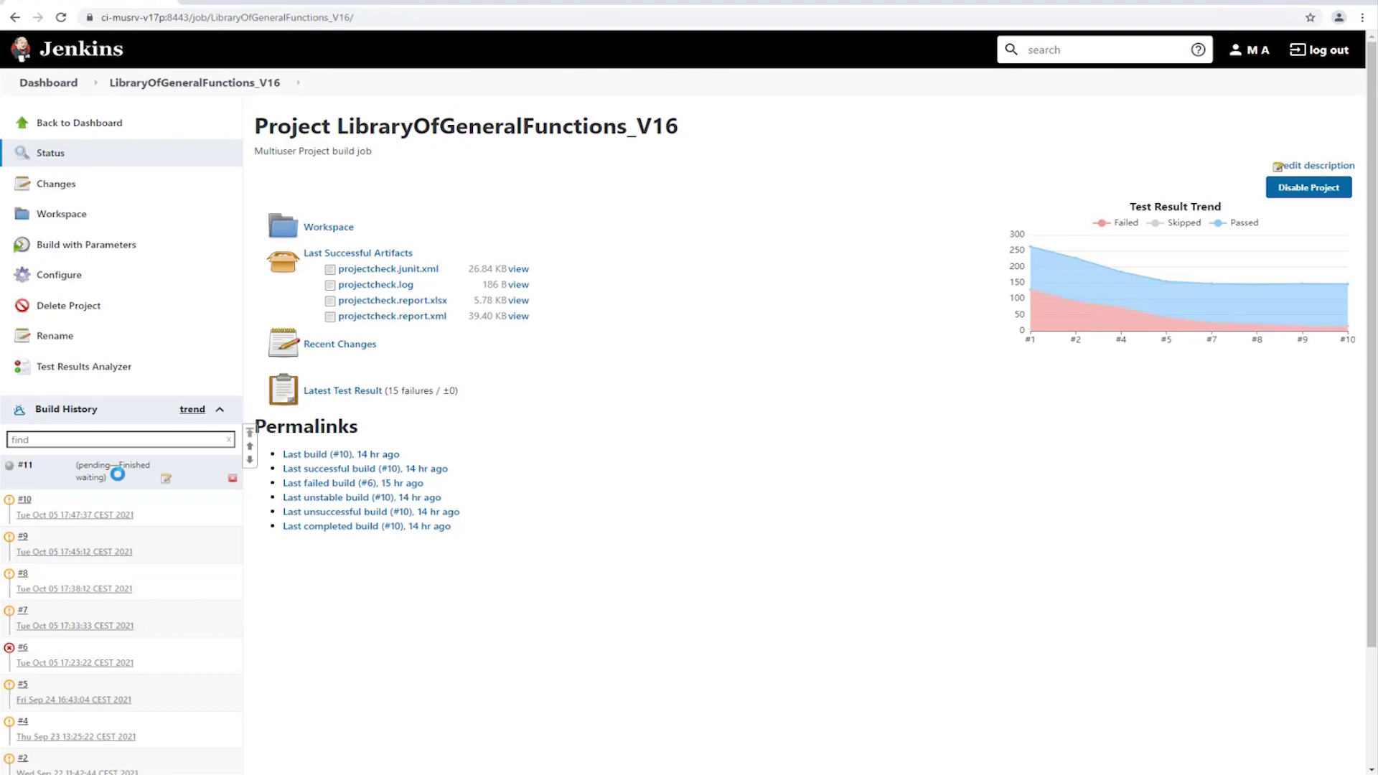
- Open build #11 and view its console output
click(22, 465)
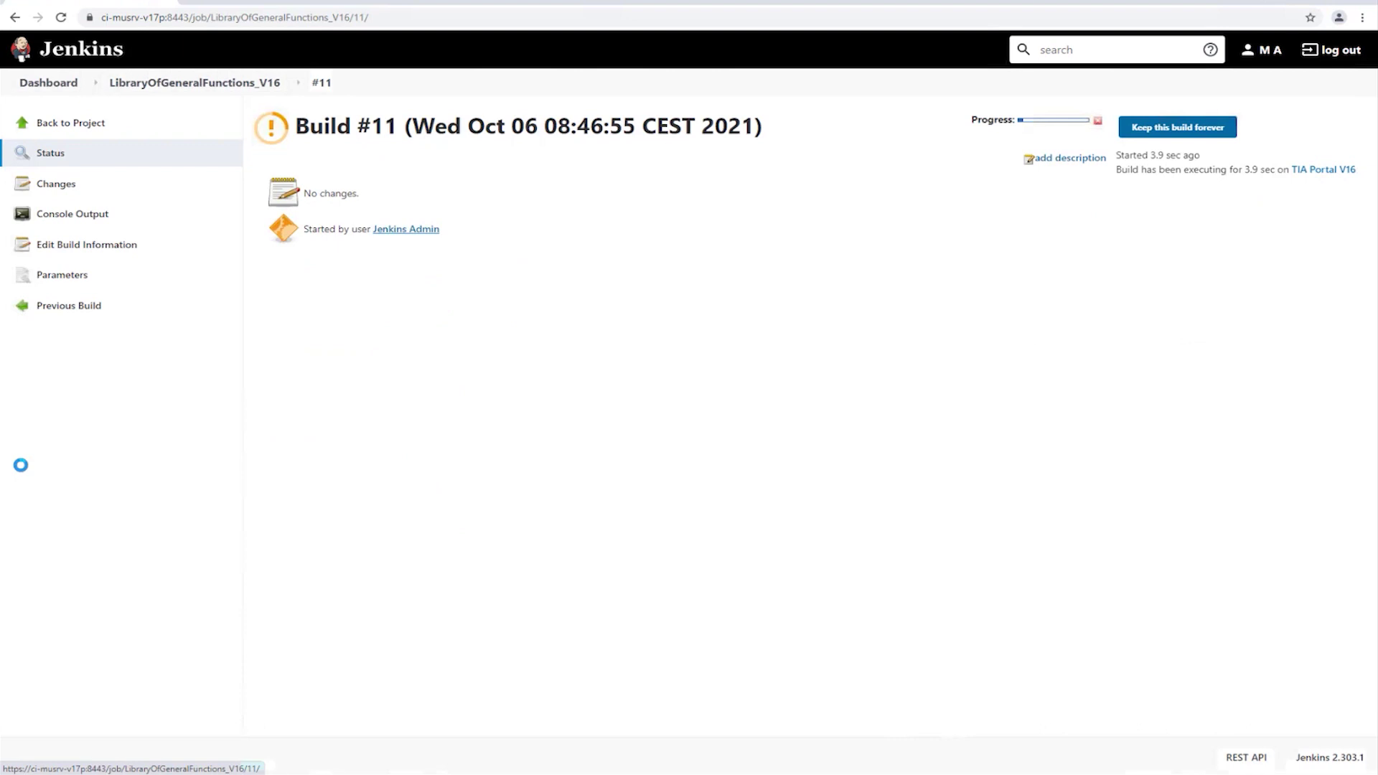
click(55, 213)
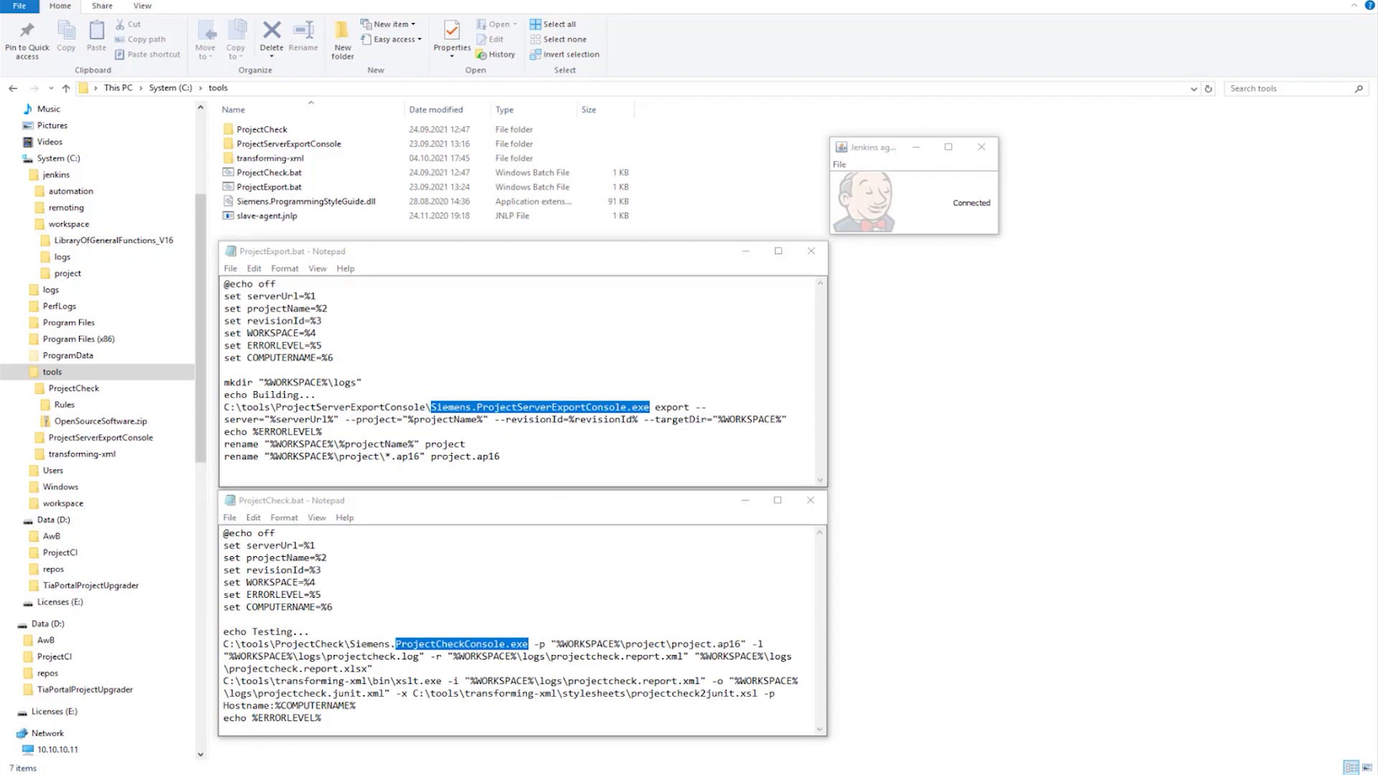
- Launch Task Manager alongside the ProjectExport and ProjectCheck scripts in Notepad
key(ctrl+shift+Escape)
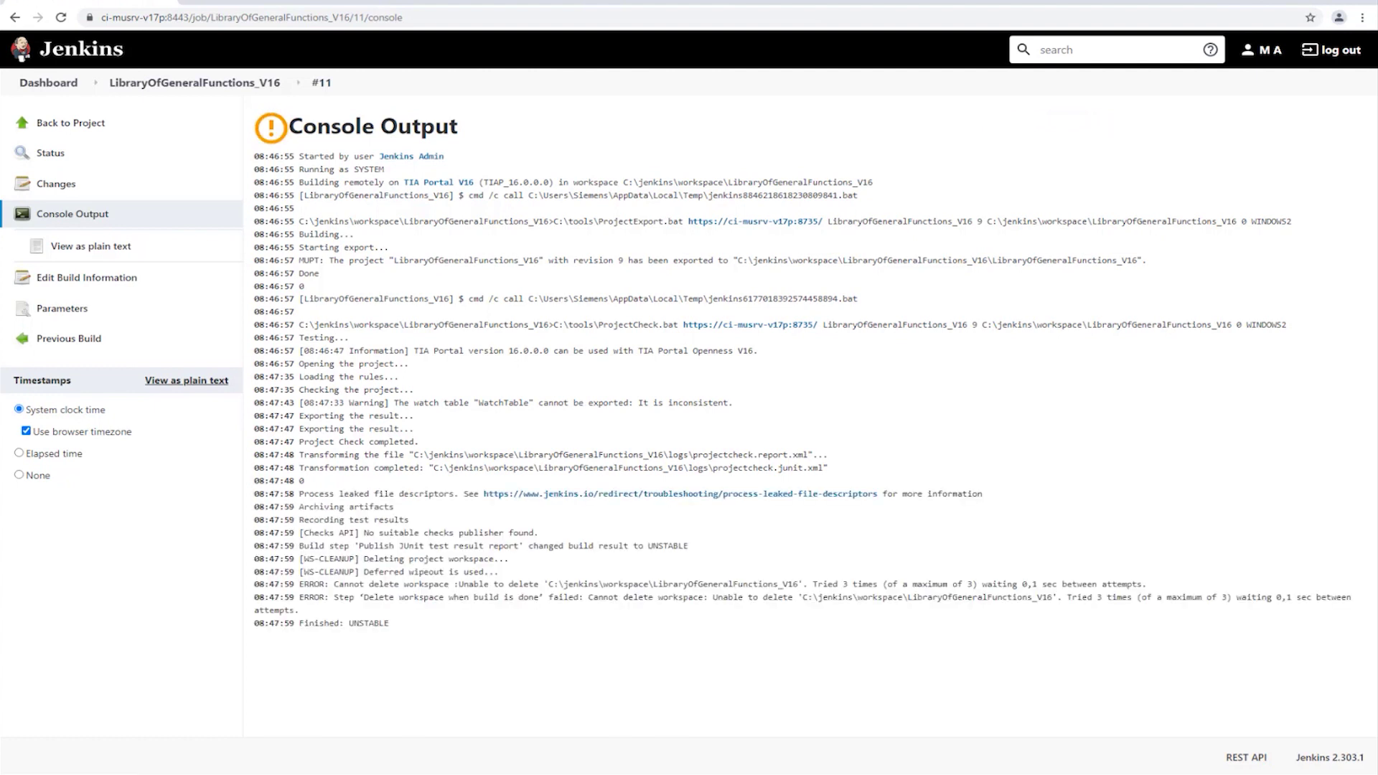
- Return to the LibraryOfGeneralFunctions_V16 page and highlight the failure count's drop to 6
click(213, 82)
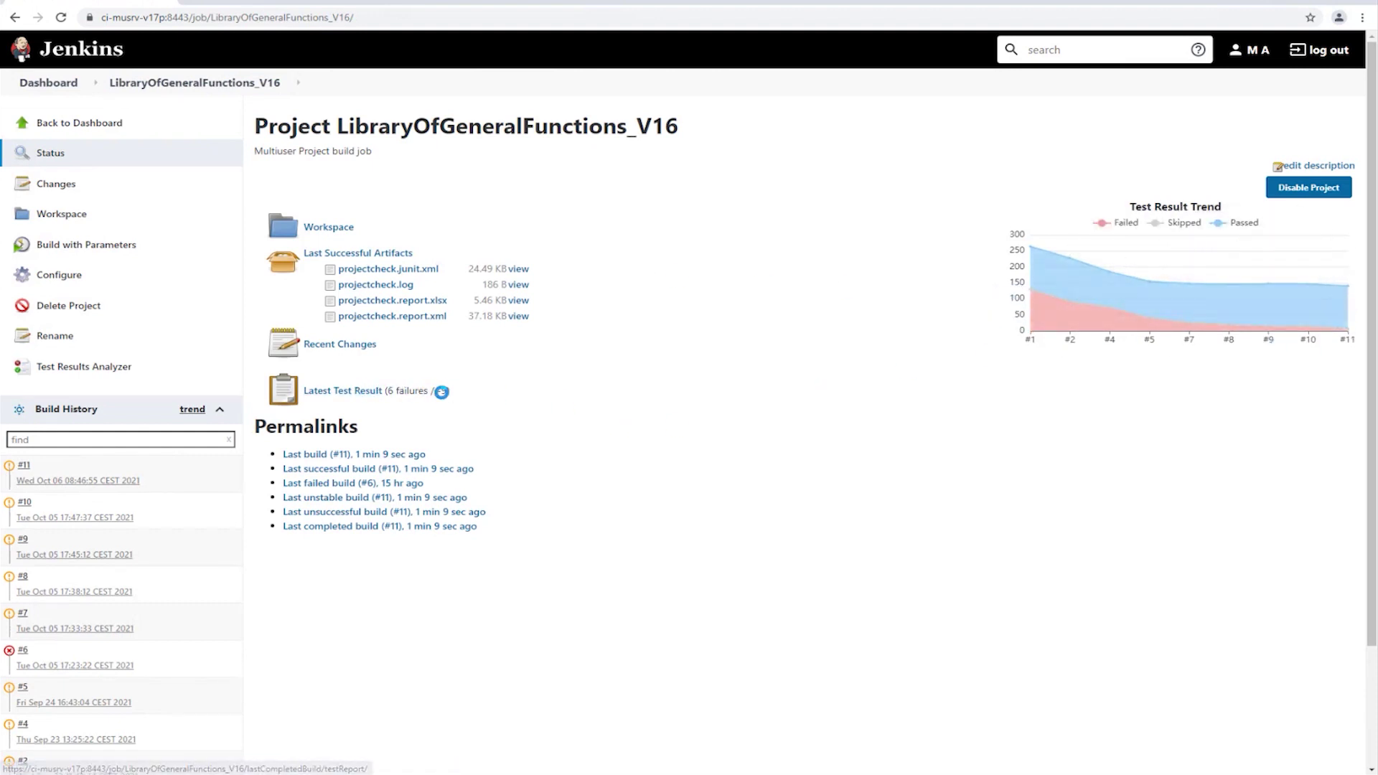
double_click(441, 390)
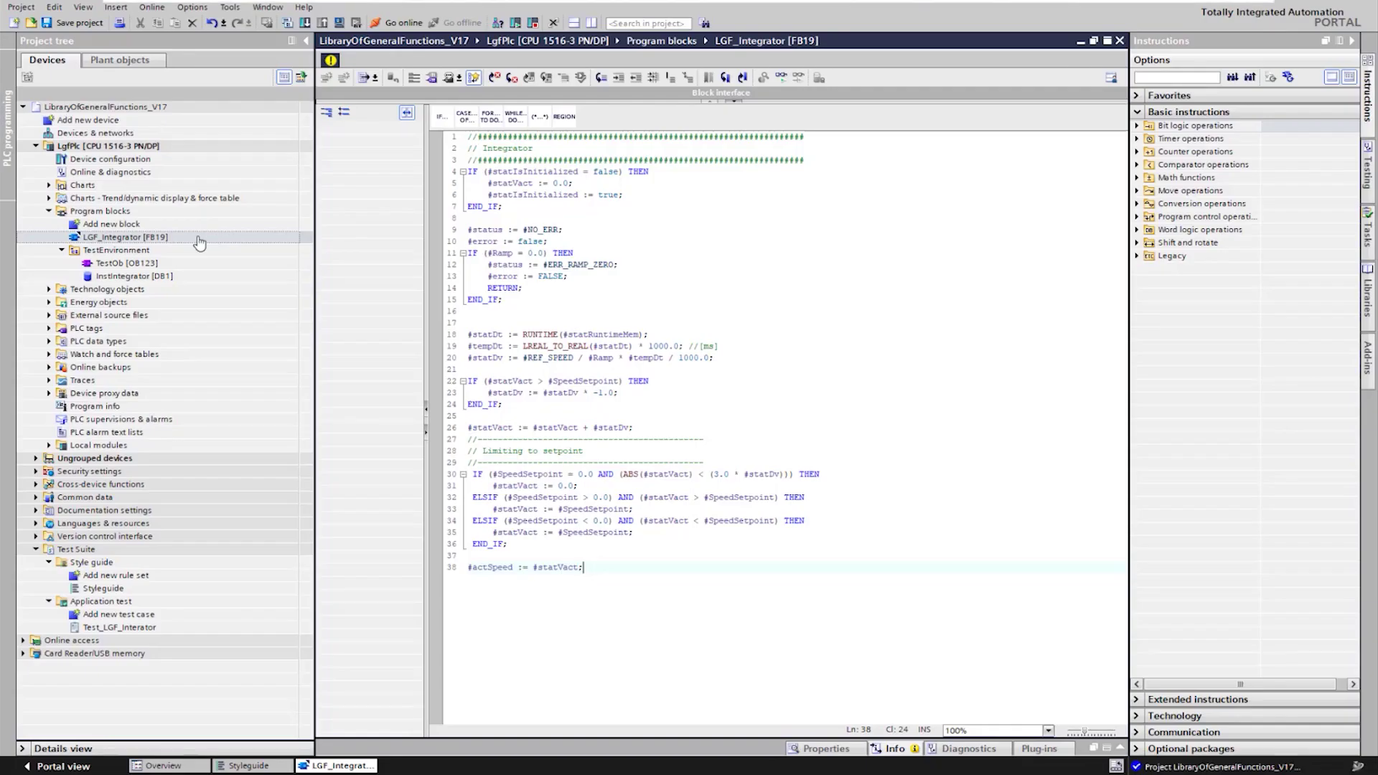
- Import SiemensProgrammingStyleGuideRuleSet_V17.xml through the Styleguide editor's Import option
double_click(115, 591)
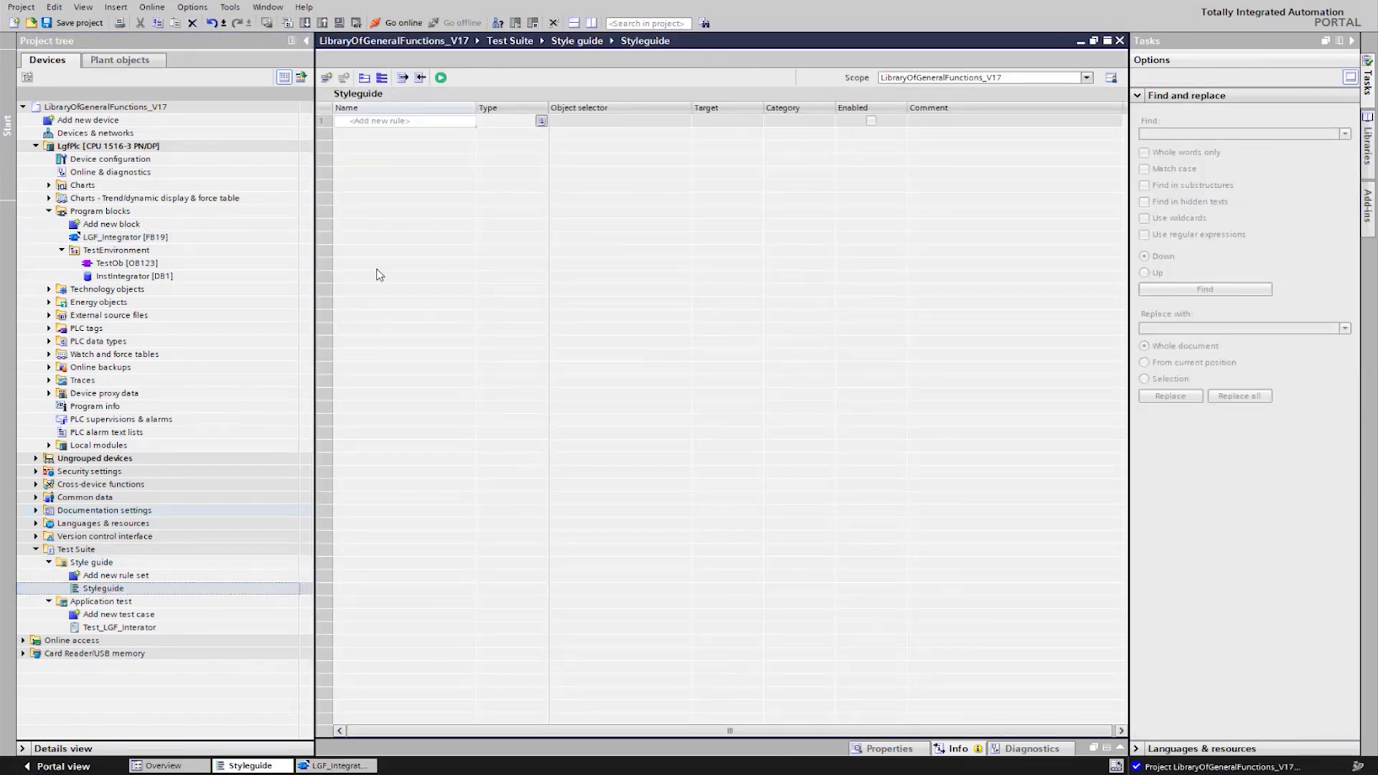
click(422, 80)
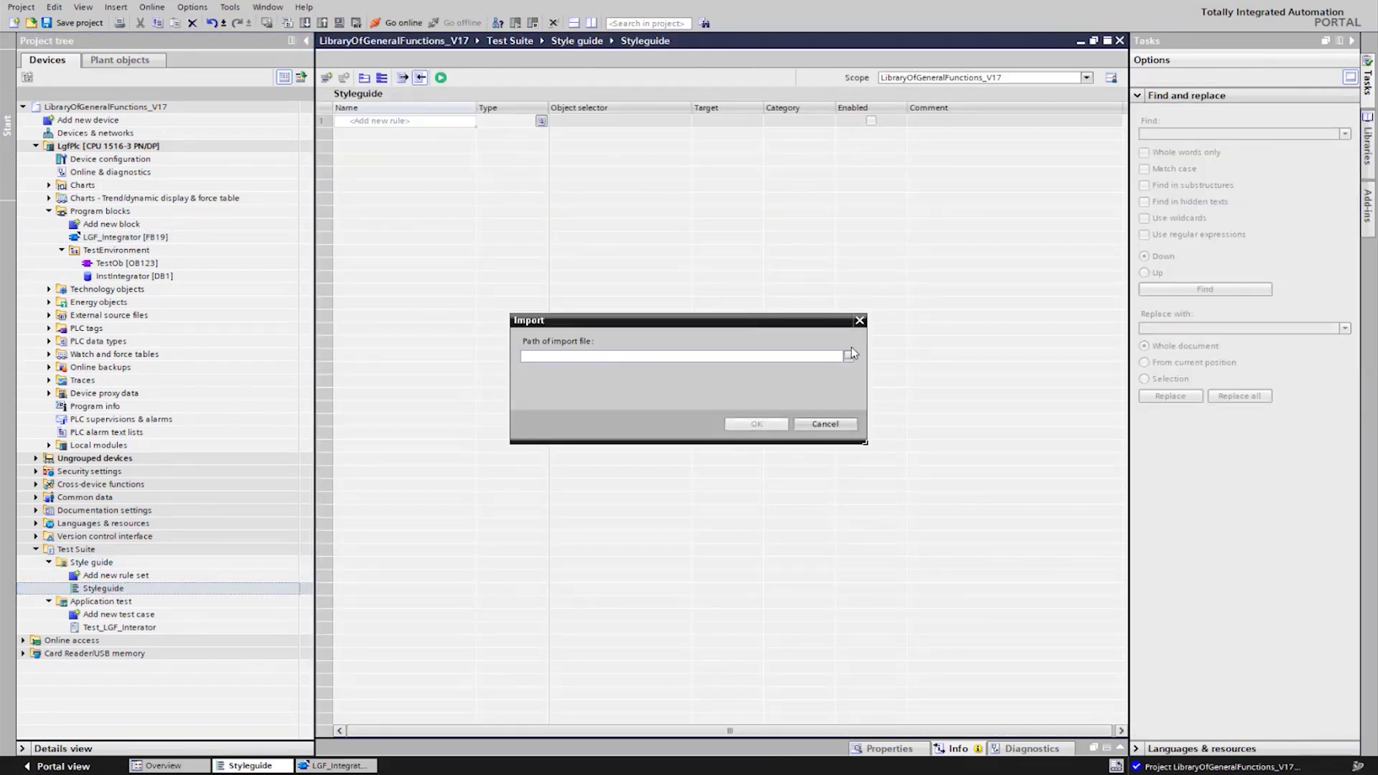
click(849, 356)
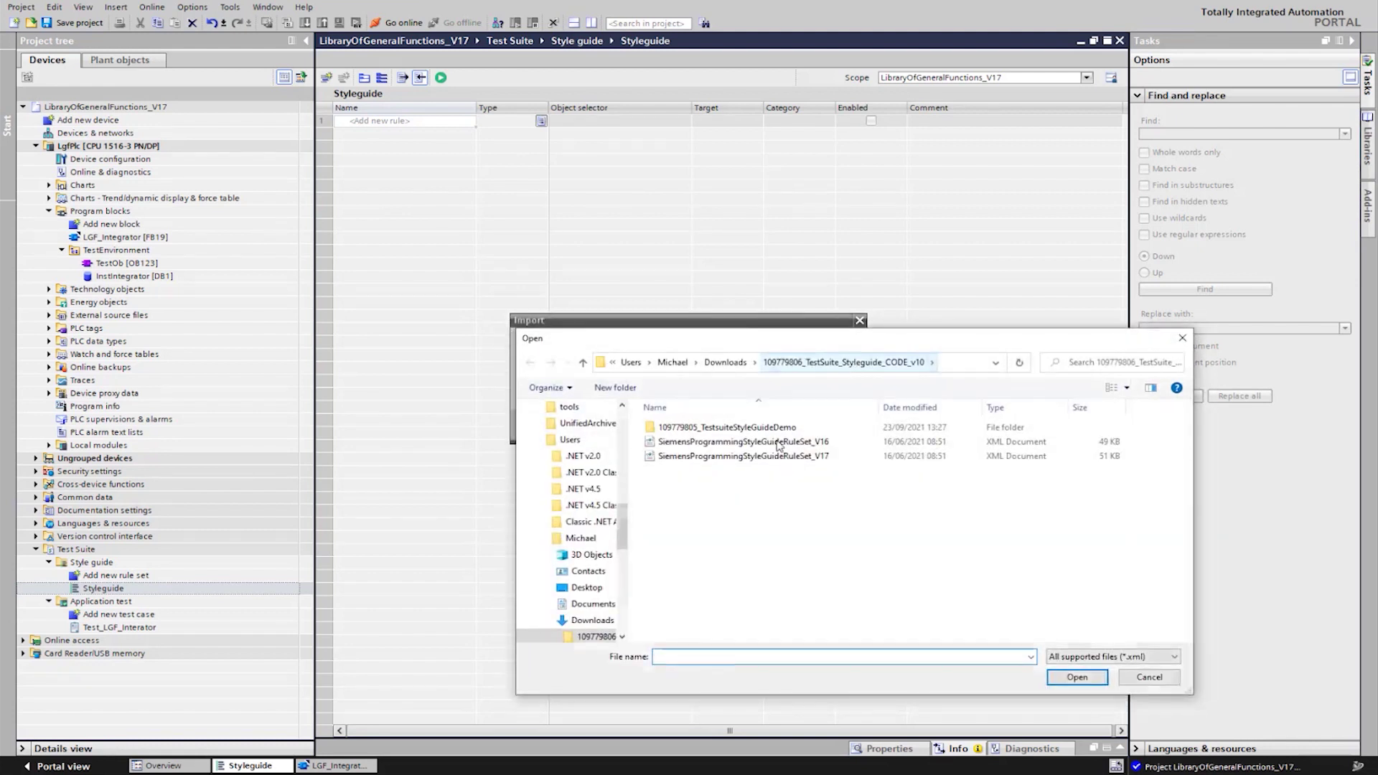
click(774, 457)
double_click(774, 458)
click(761, 429)
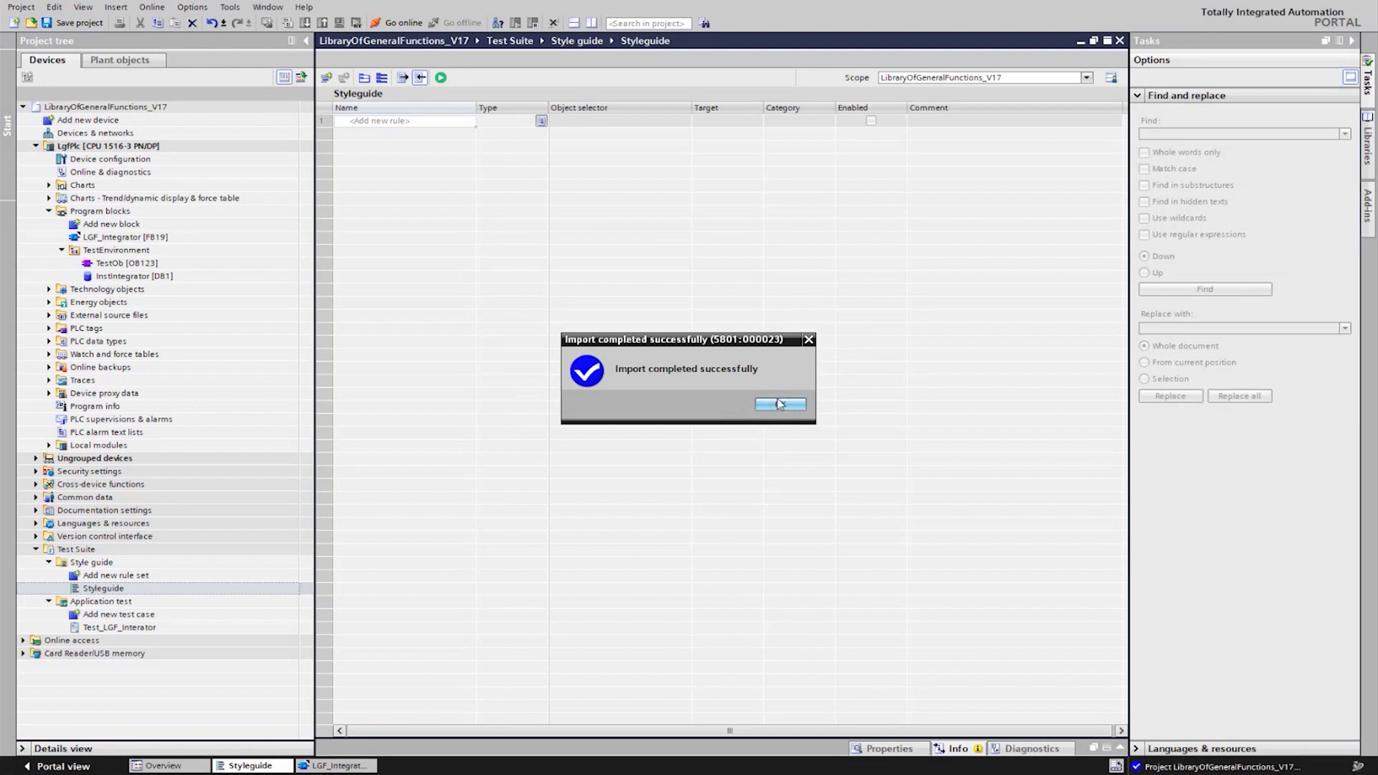
- Dismiss the import success message and open the Test_LGF_Interator application test case
click(778, 403)
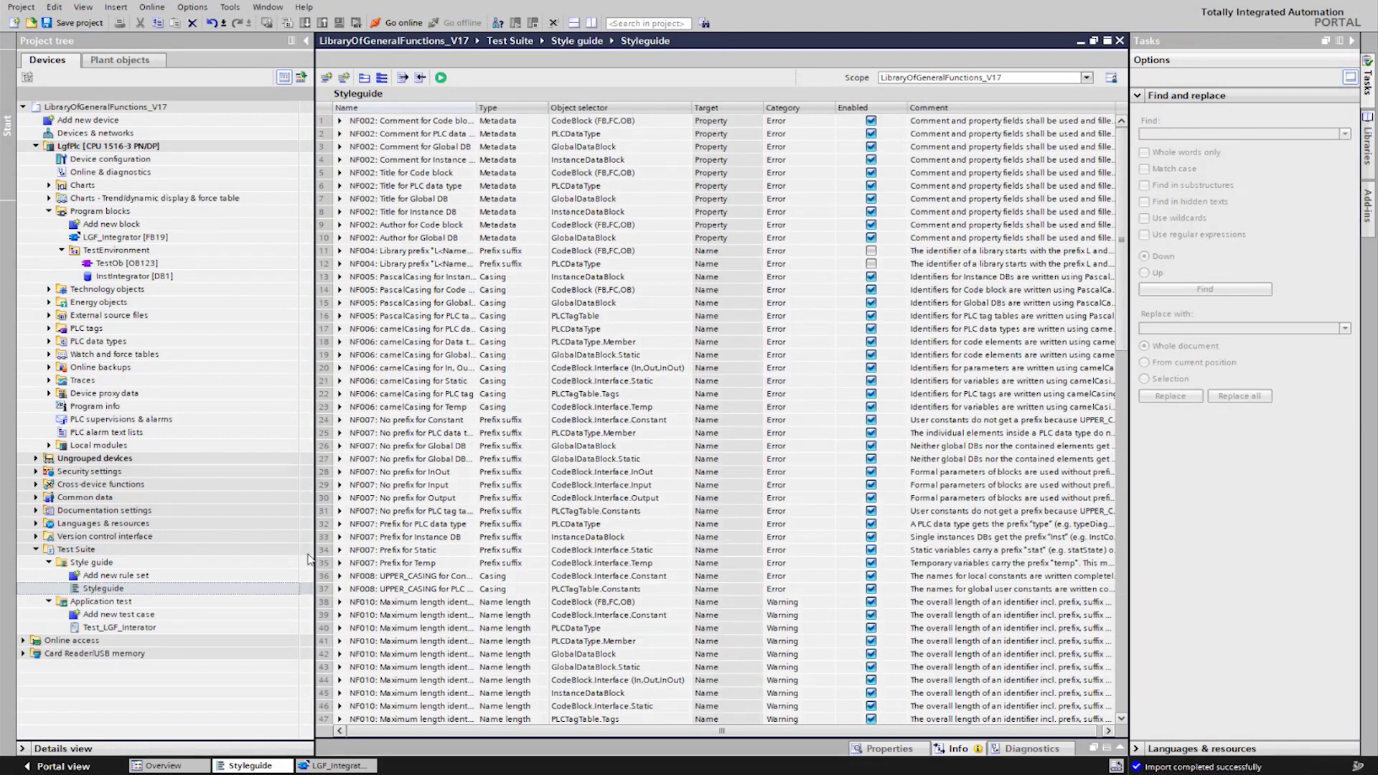
click(149, 628)
double_click(150, 628)
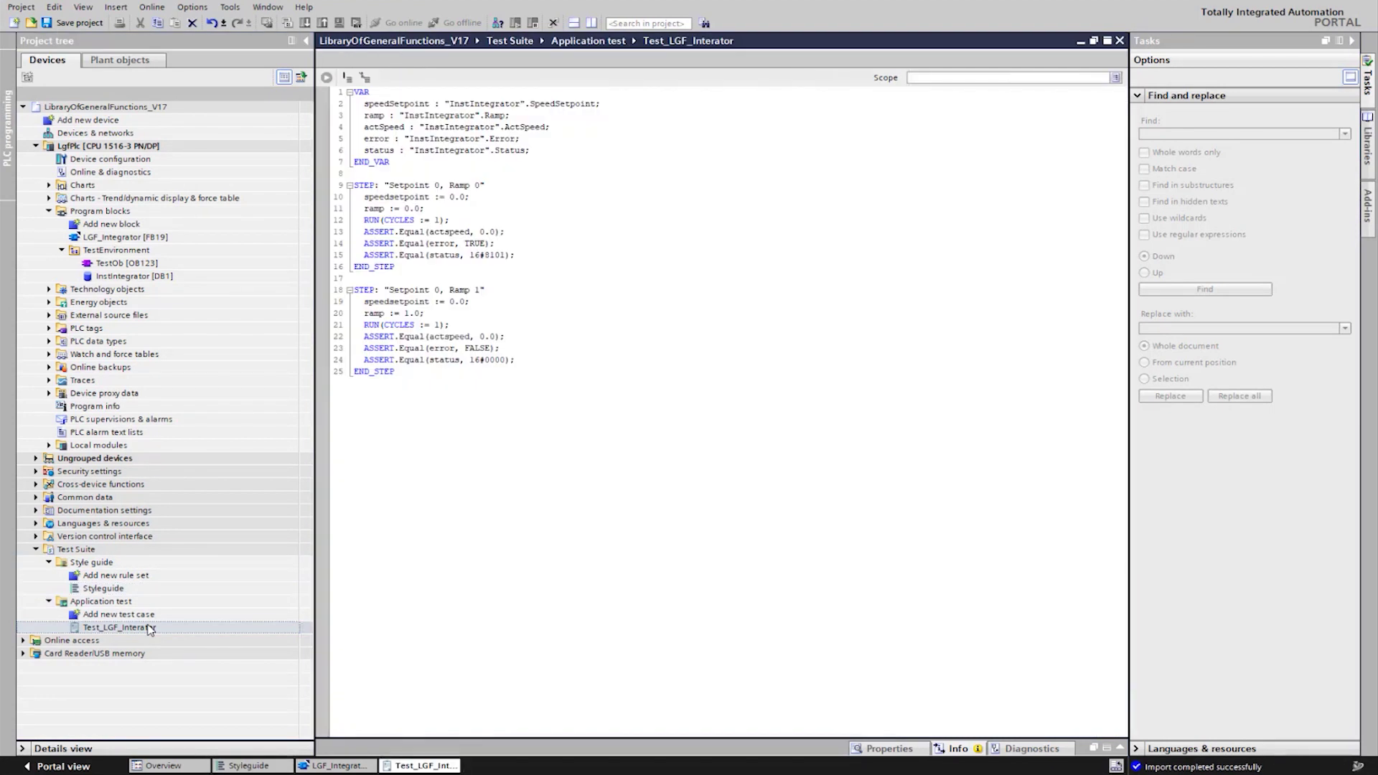
- Review the VAR mappings and the steps 'Setpoint 0, Ramp 0' and 'Setpoint 0, Ramp 1'
drag(364, 106, 549, 157)
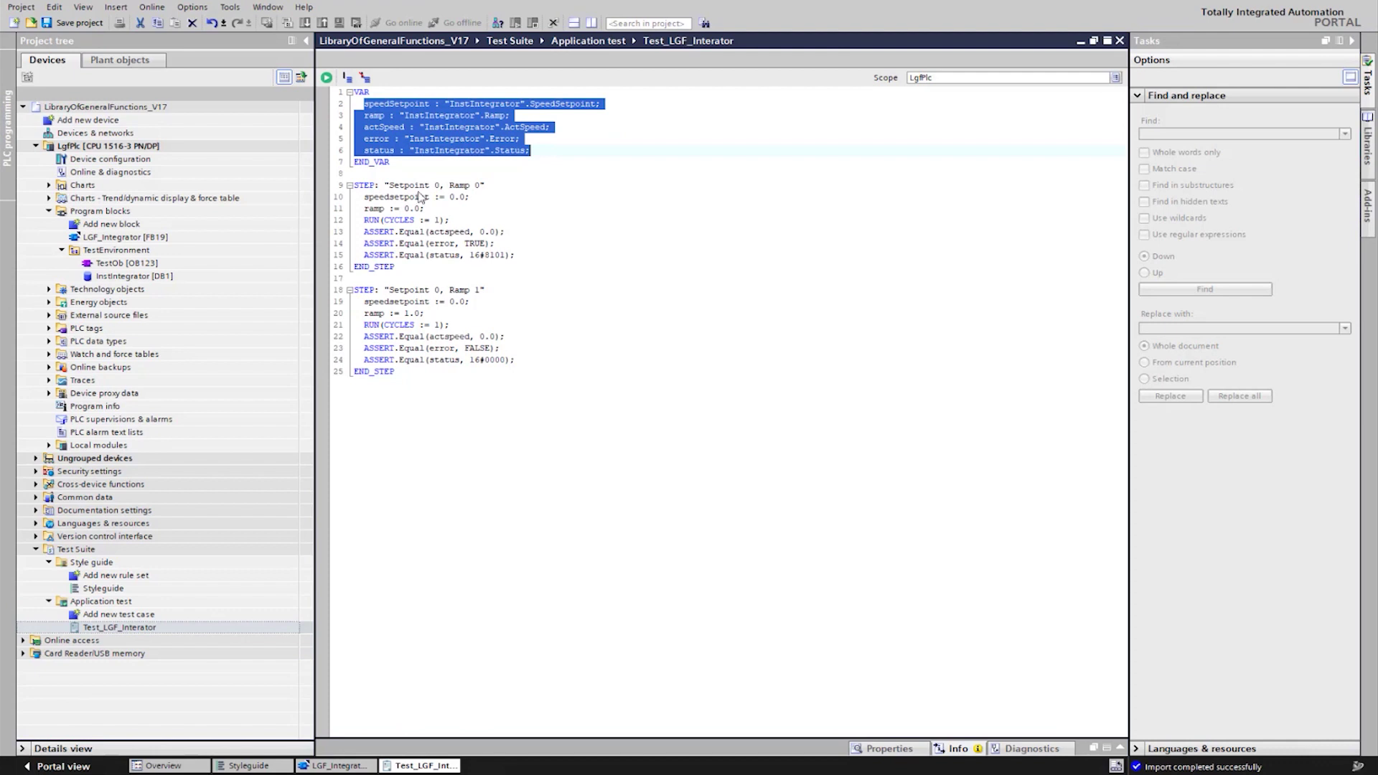
drag(386, 187, 500, 186)
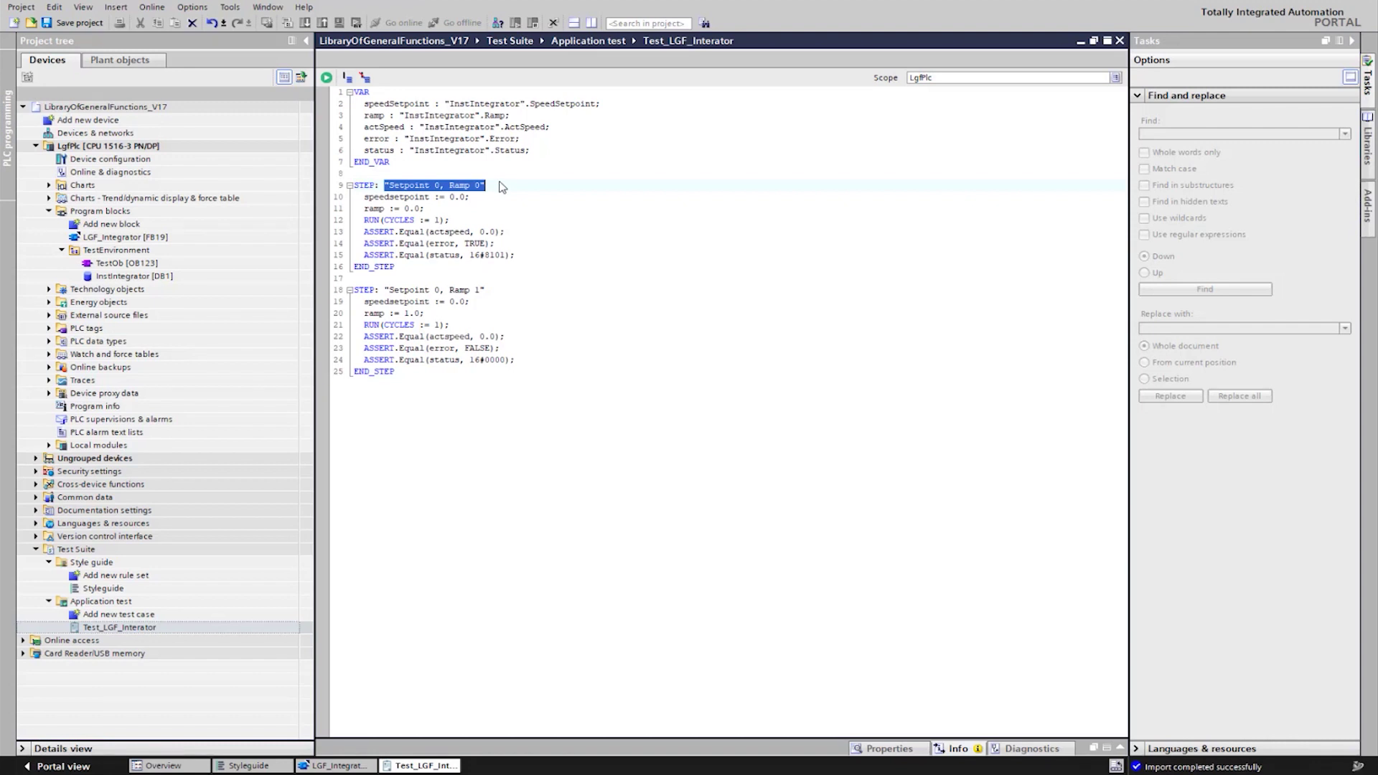
drag(385, 290, 511, 296)
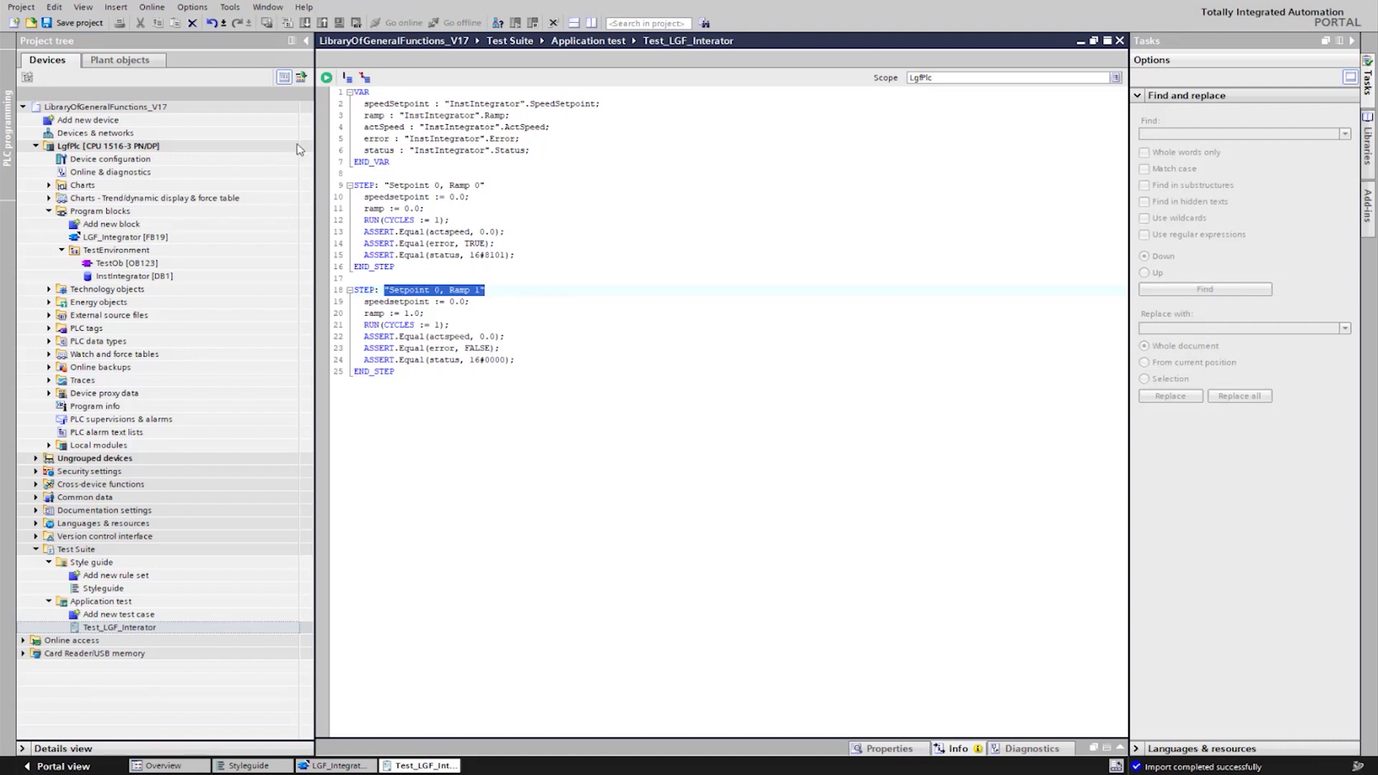
click(22, 7)
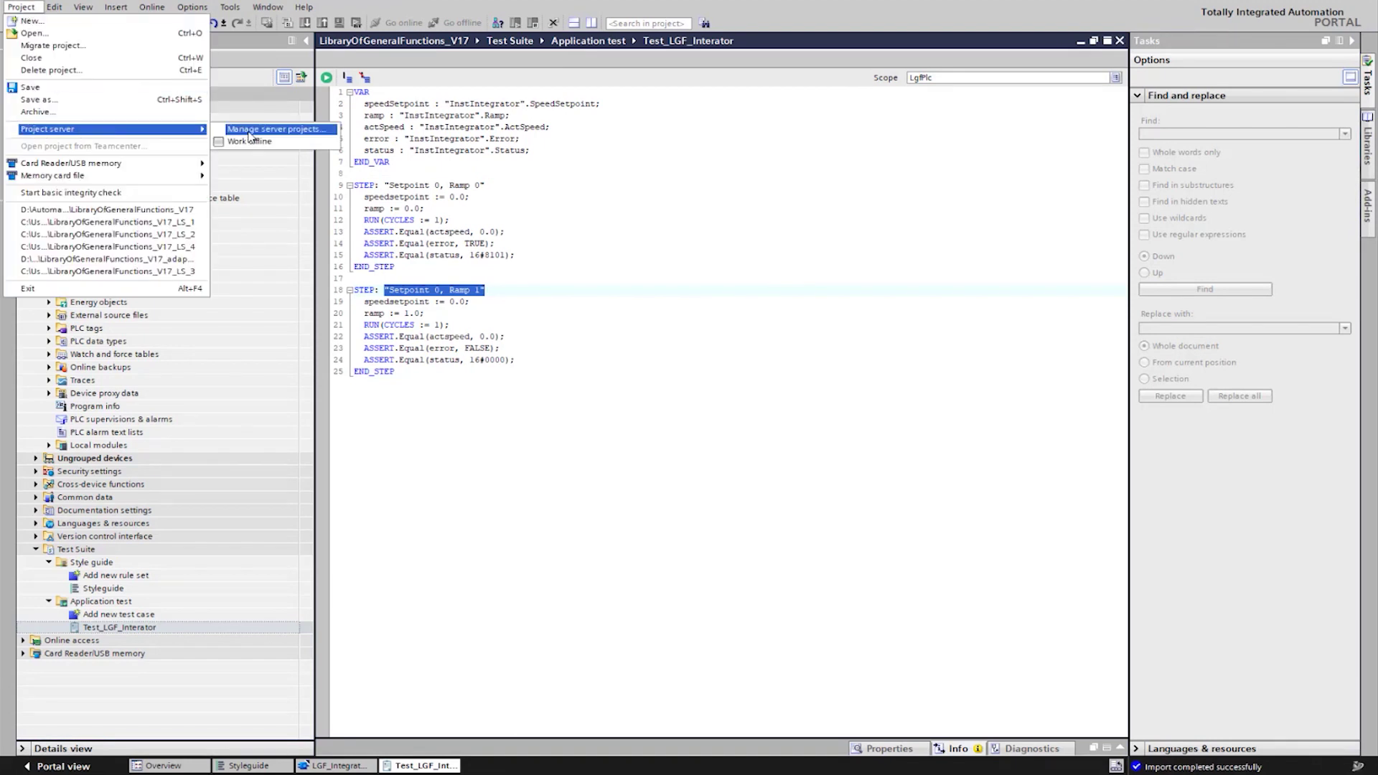
- Add the project to CompanyServer with comment 'Initial release', save, and create the local session
click(250, 137)
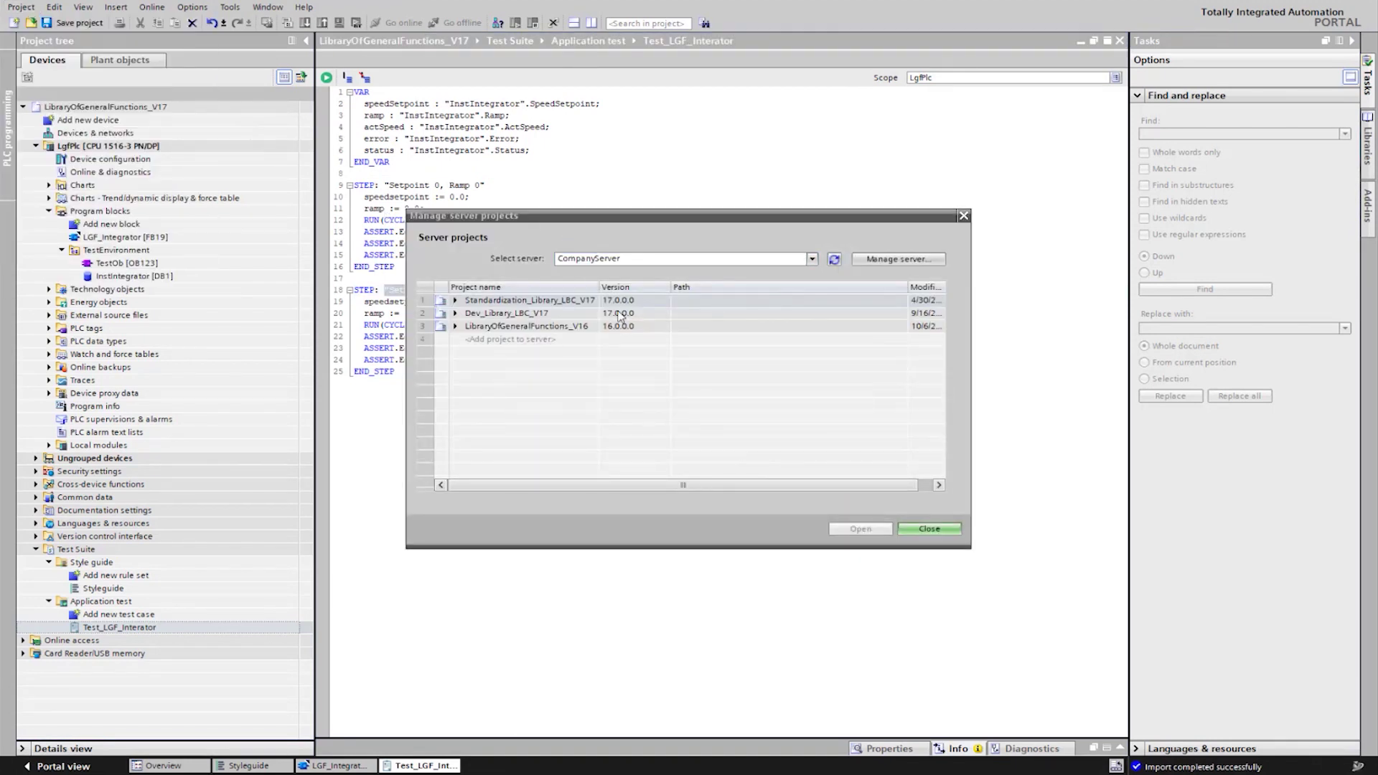
double_click(530, 342)
click(629, 416)
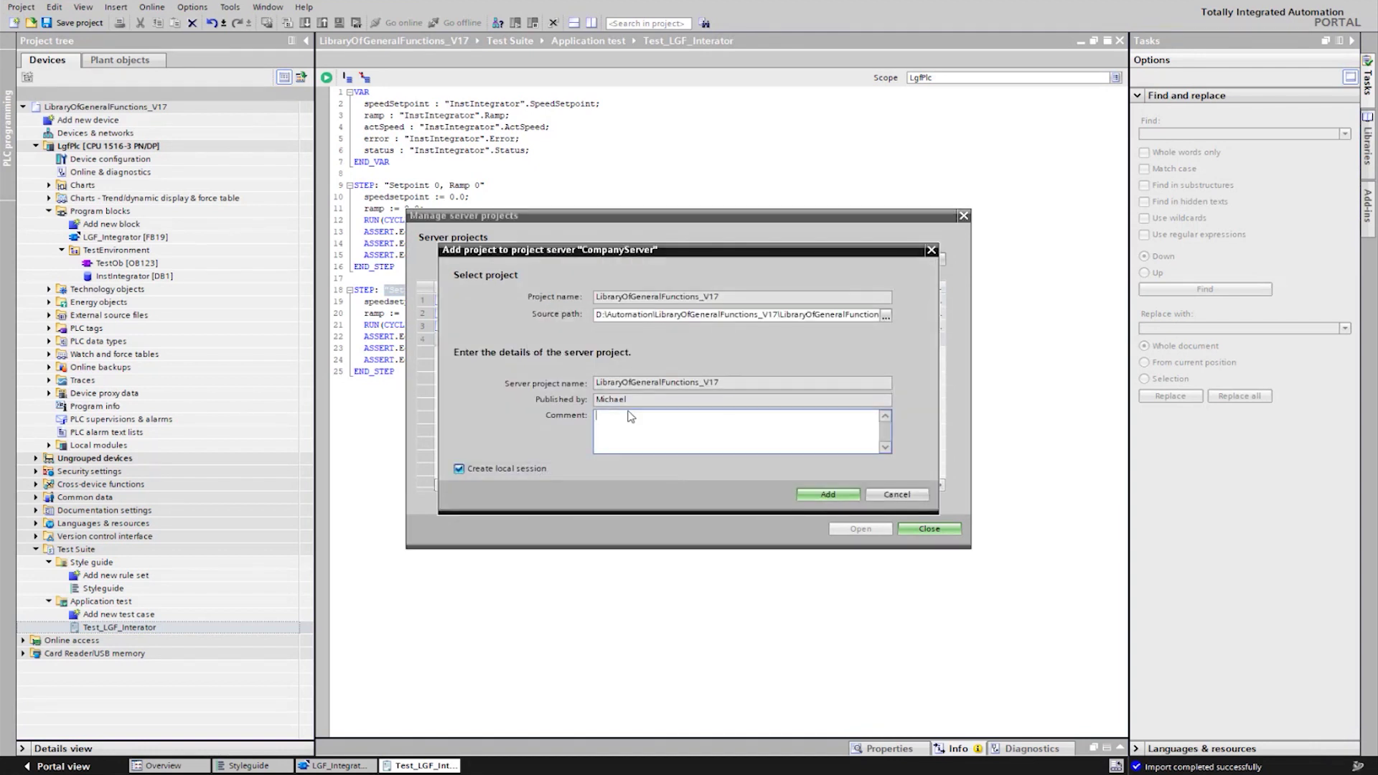
text(Initial release)
click(852, 491)
click(679, 409)
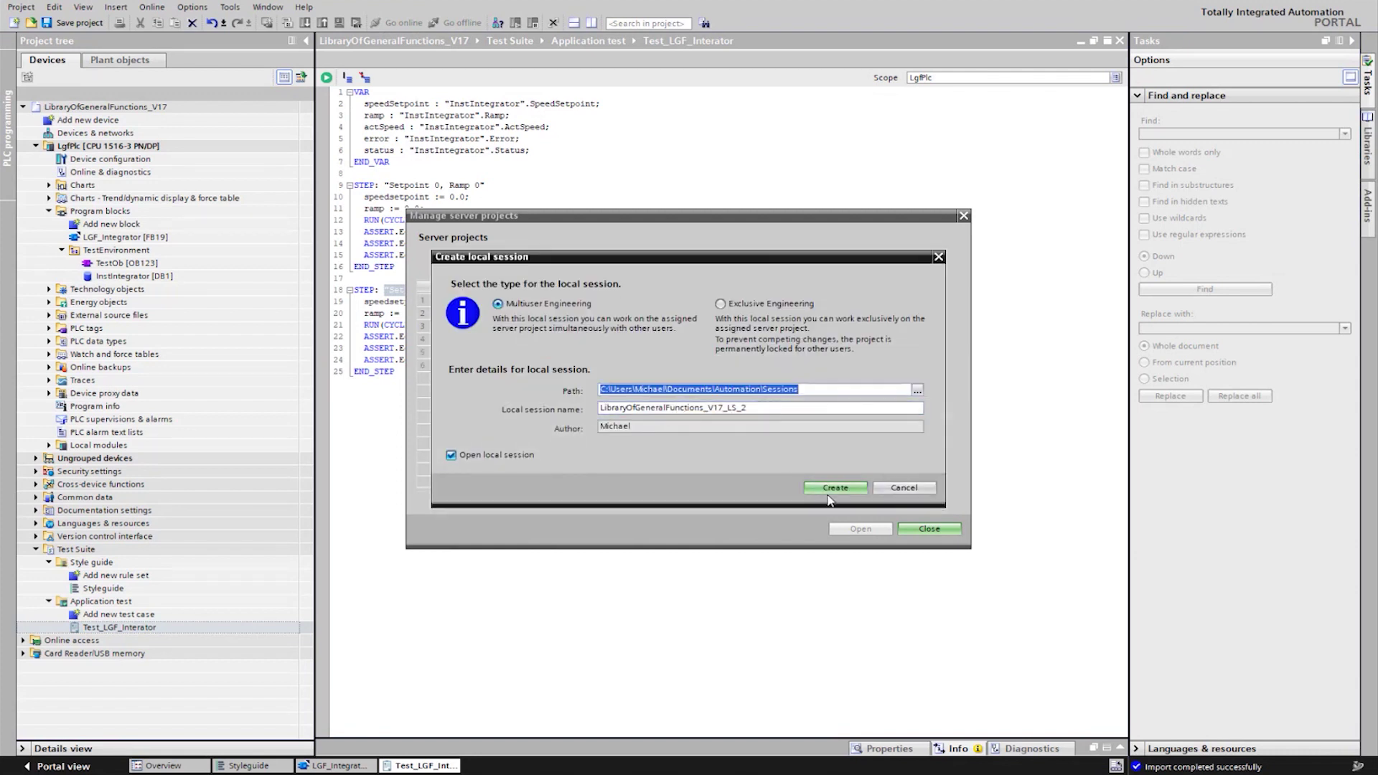
click(831, 488)
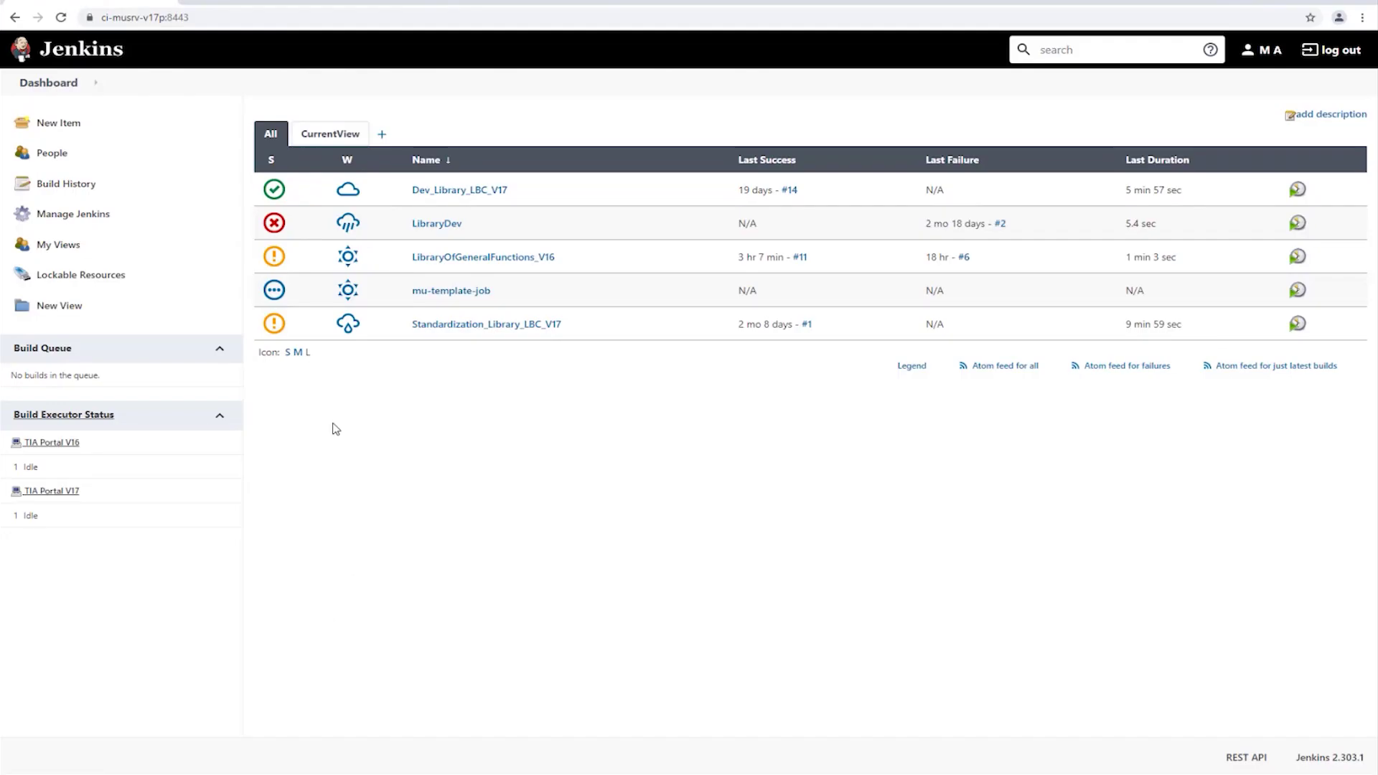
- Refresh the dashboard and view the console log of LibraryOfGeneralFunctions_V17 build #1
click(61, 20)
click(61, 20)
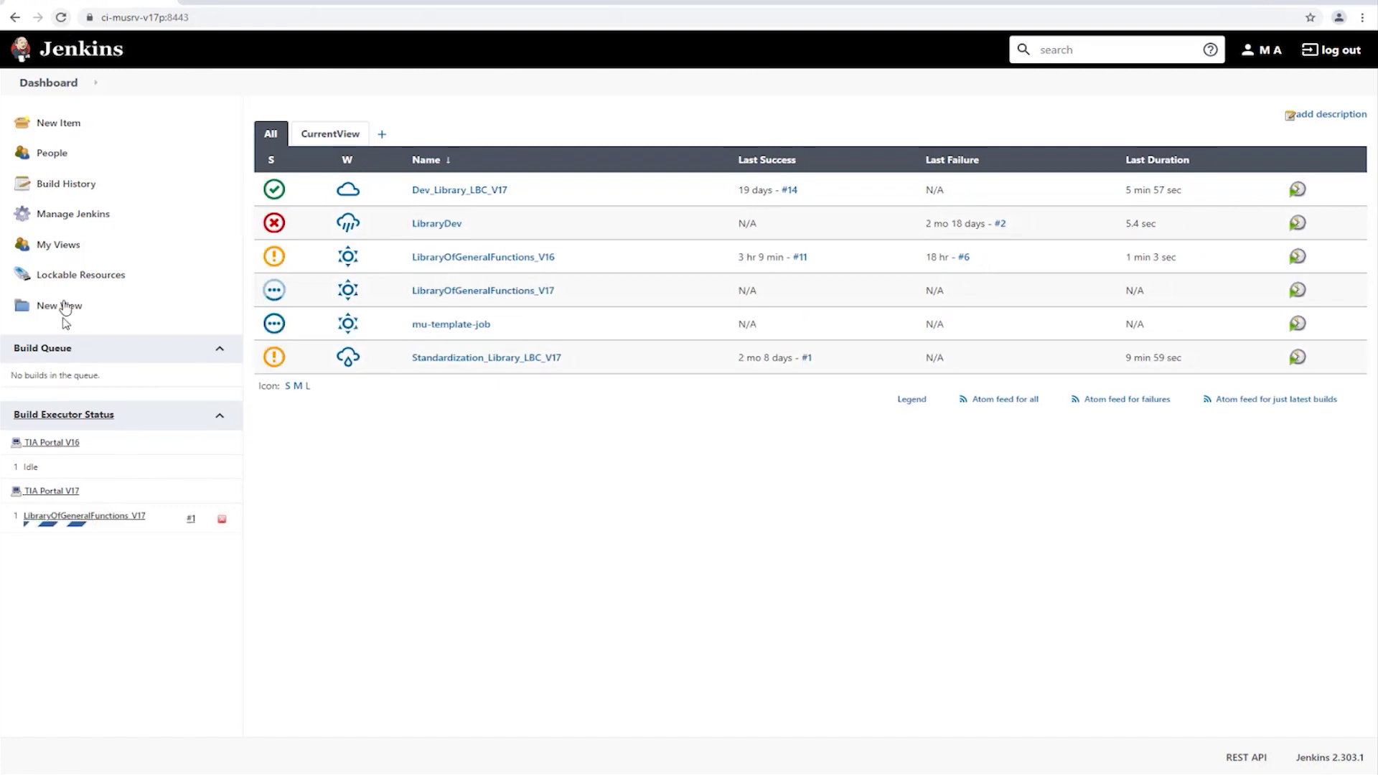
click(74, 516)
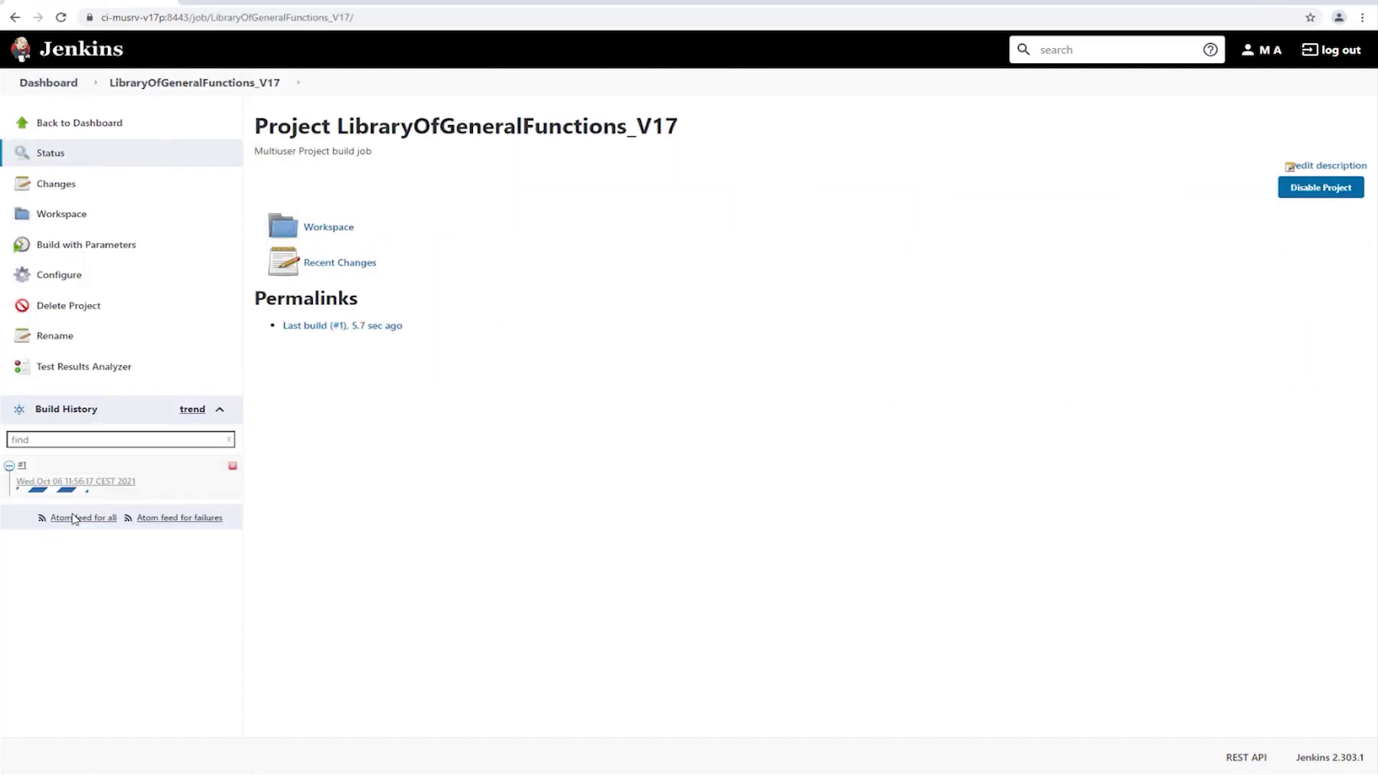
click(30, 482)
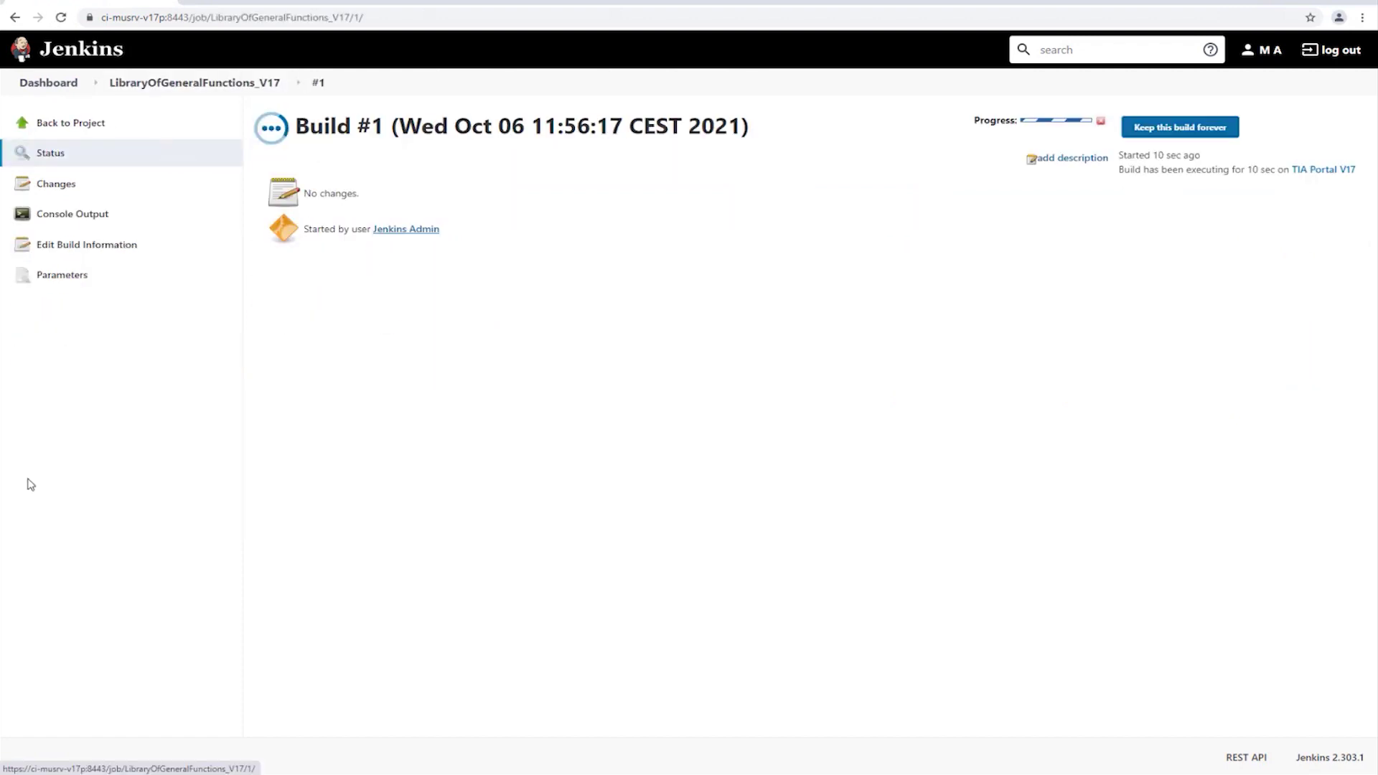
click(68, 213)
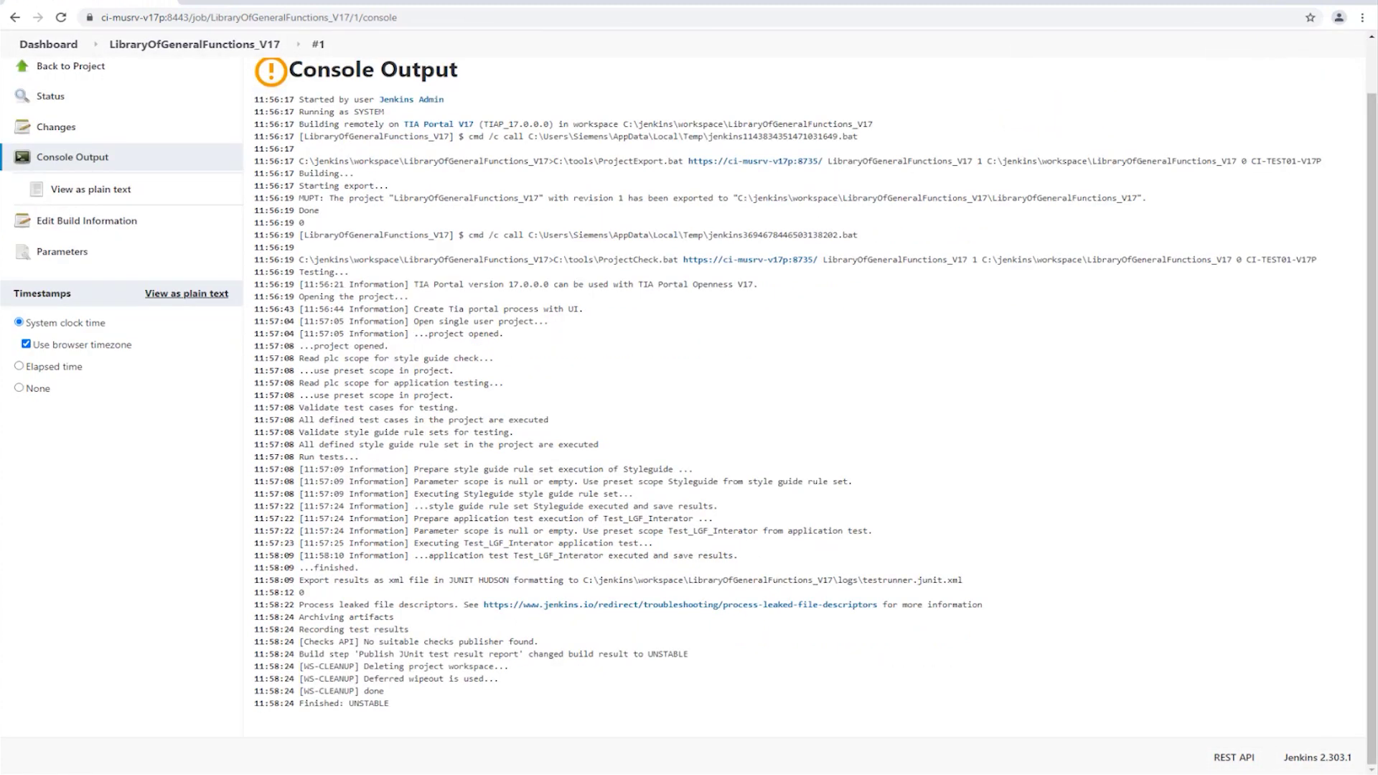
- Open build #1's latest test results and read the SpeedSetpoint NF006 camelCasing error
click(161, 44)
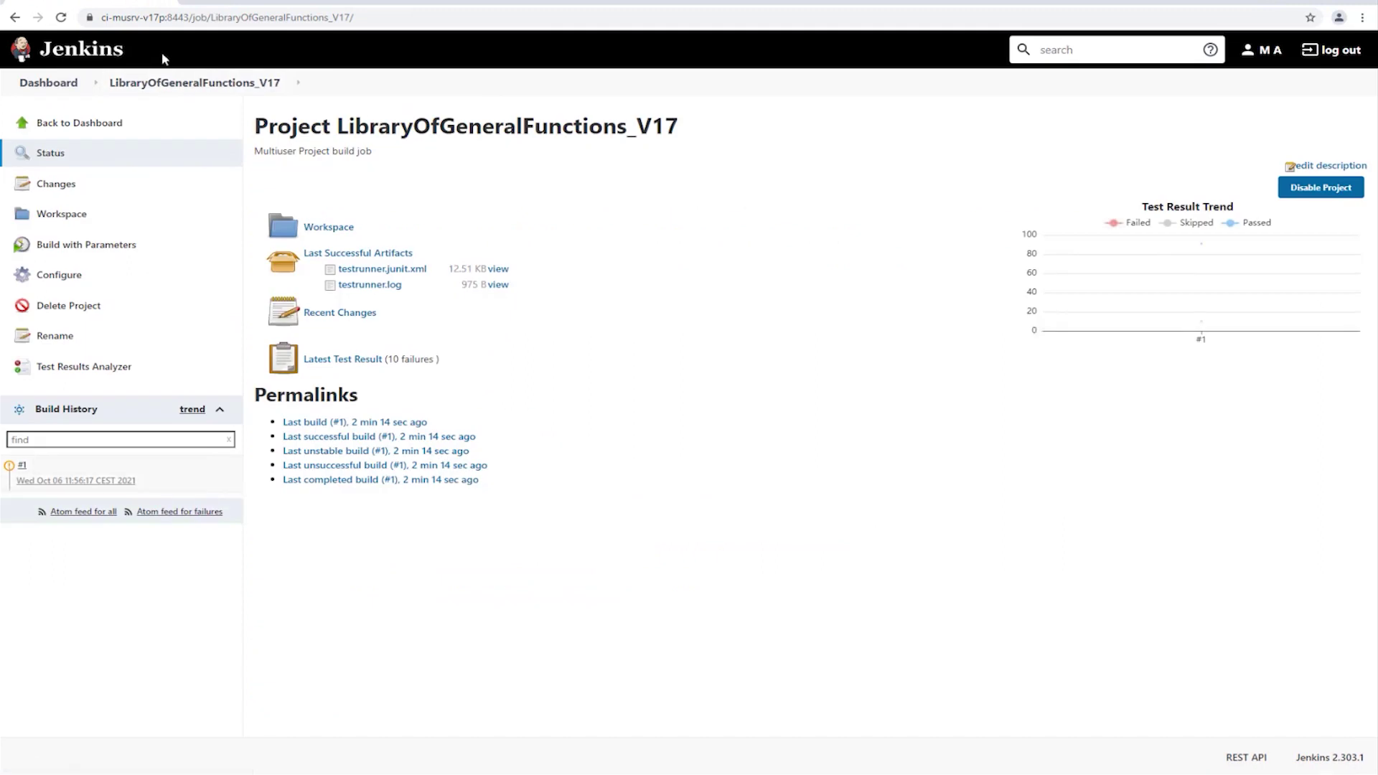
mouse_move(1194, 321)
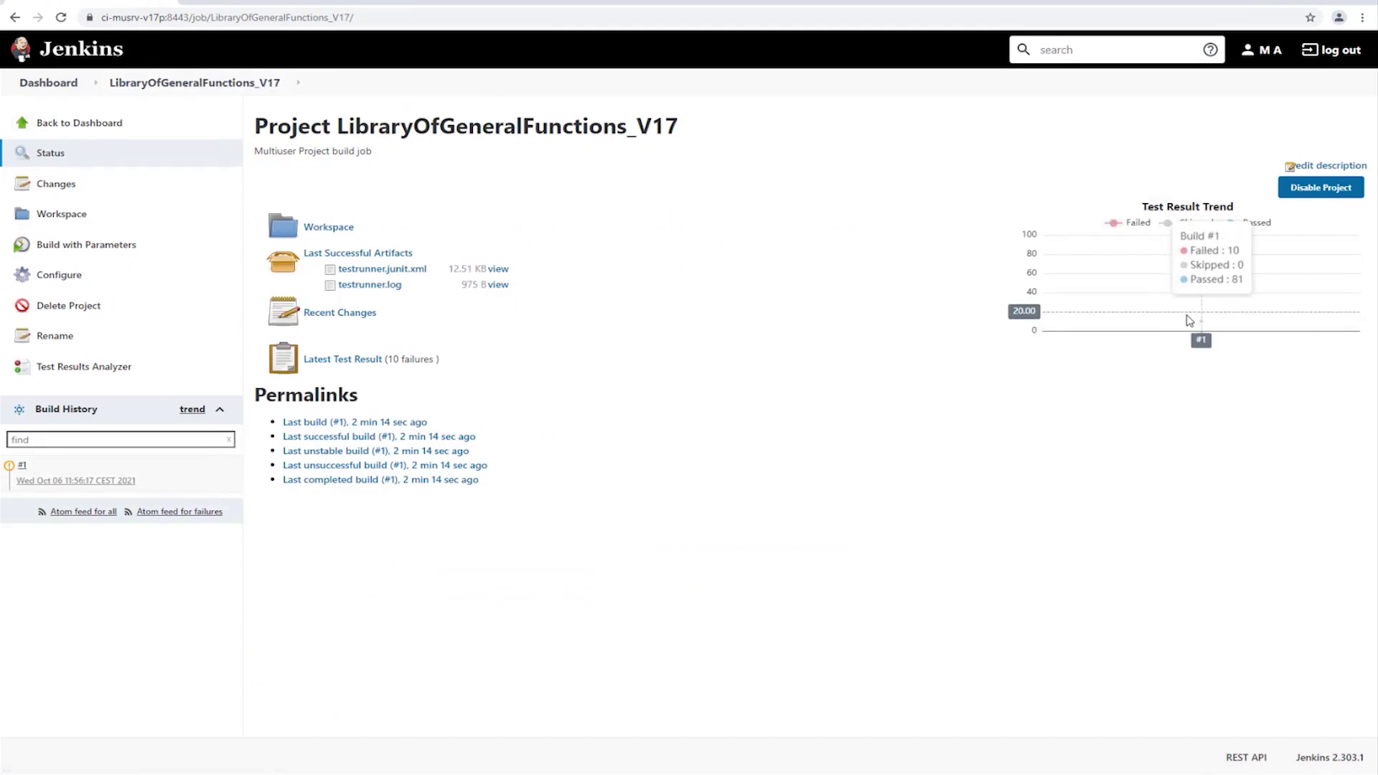
click(350, 361)
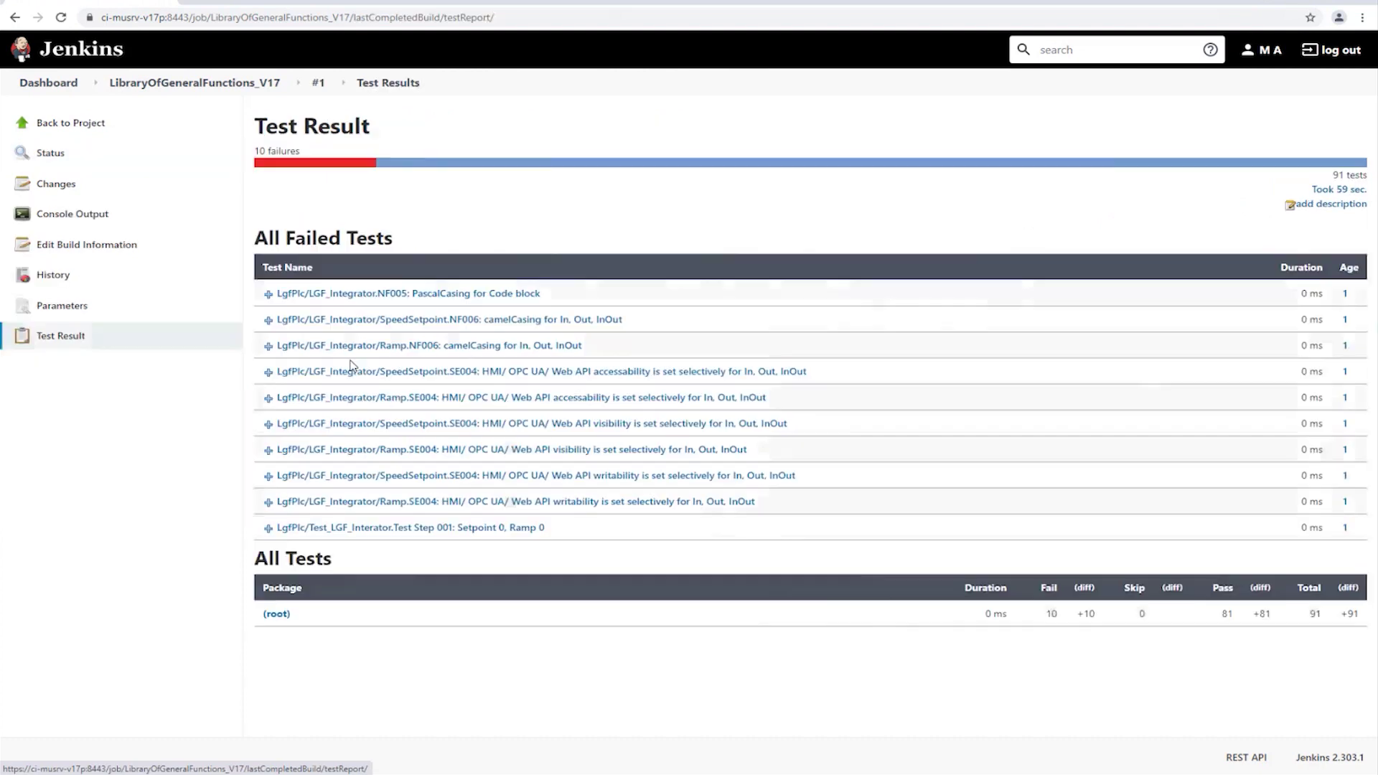
click(378, 320)
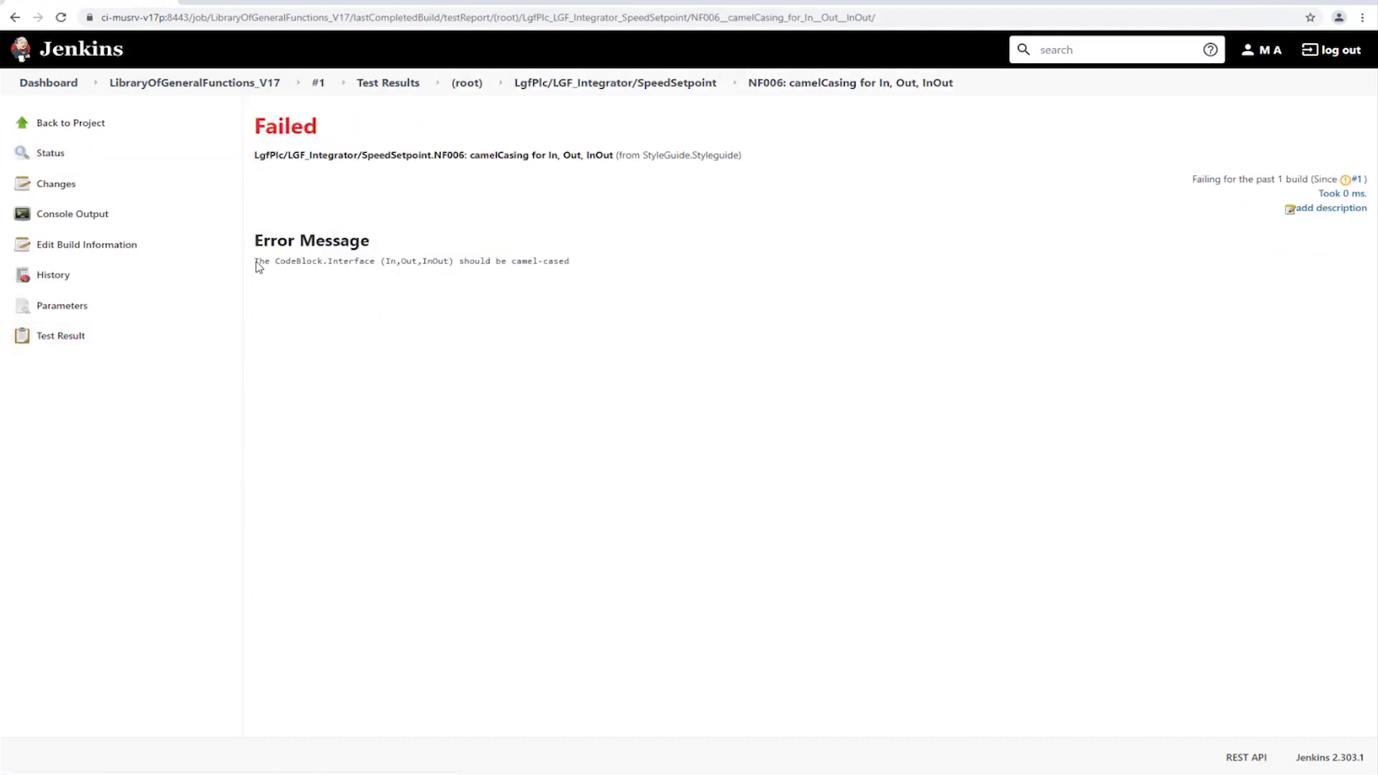
drag(257, 264, 587, 270)
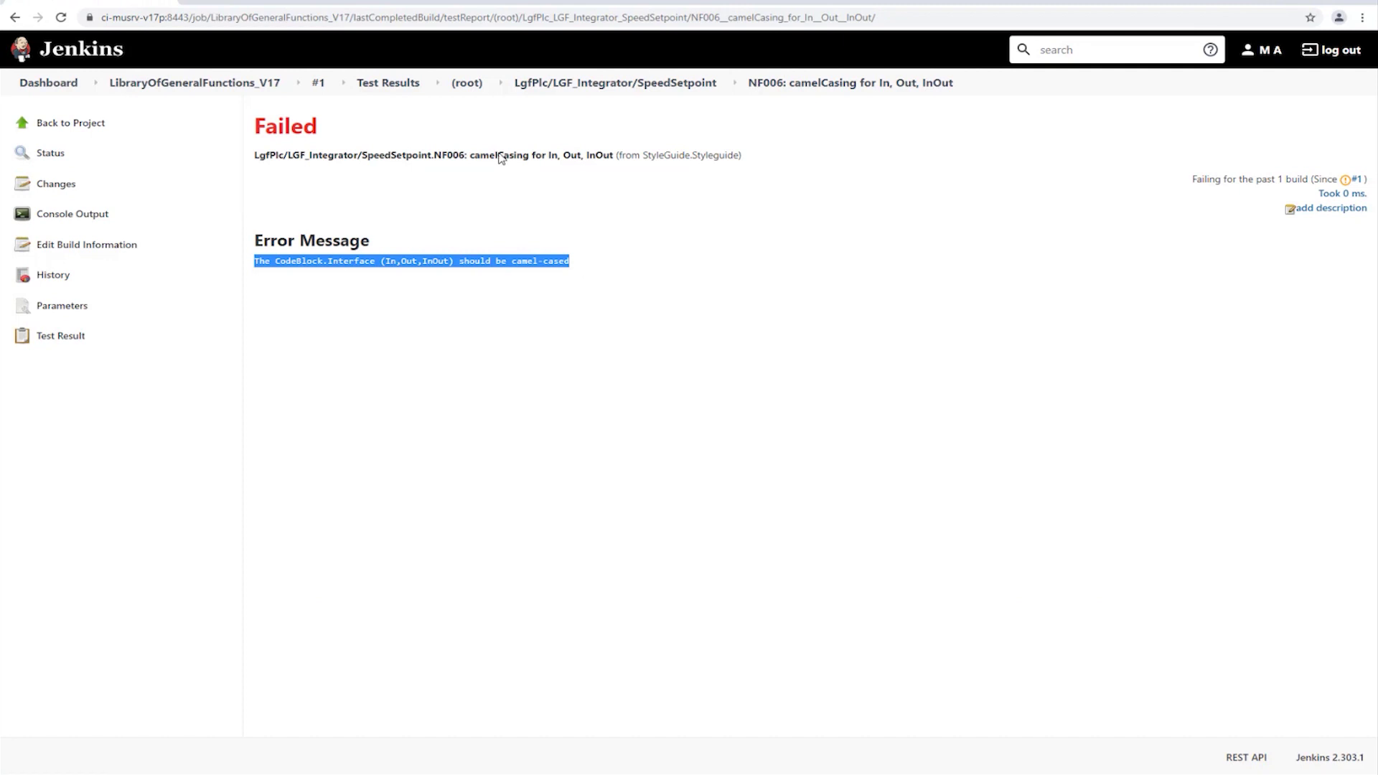
- Read the SpeedSetpoint SE004 accessibility error and the Test Step 001 'Setpoint 0, Ramp 0' error
click(412, 89)
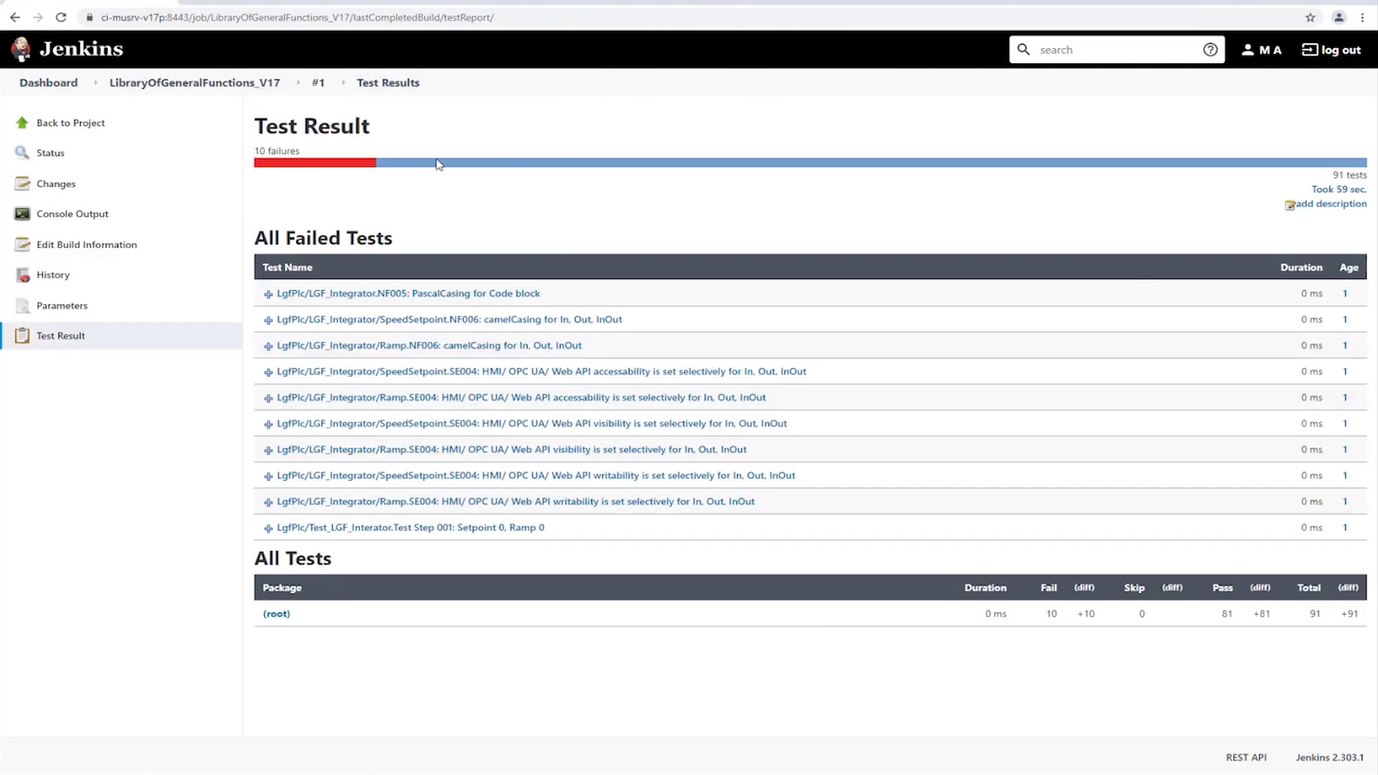
click(499, 372)
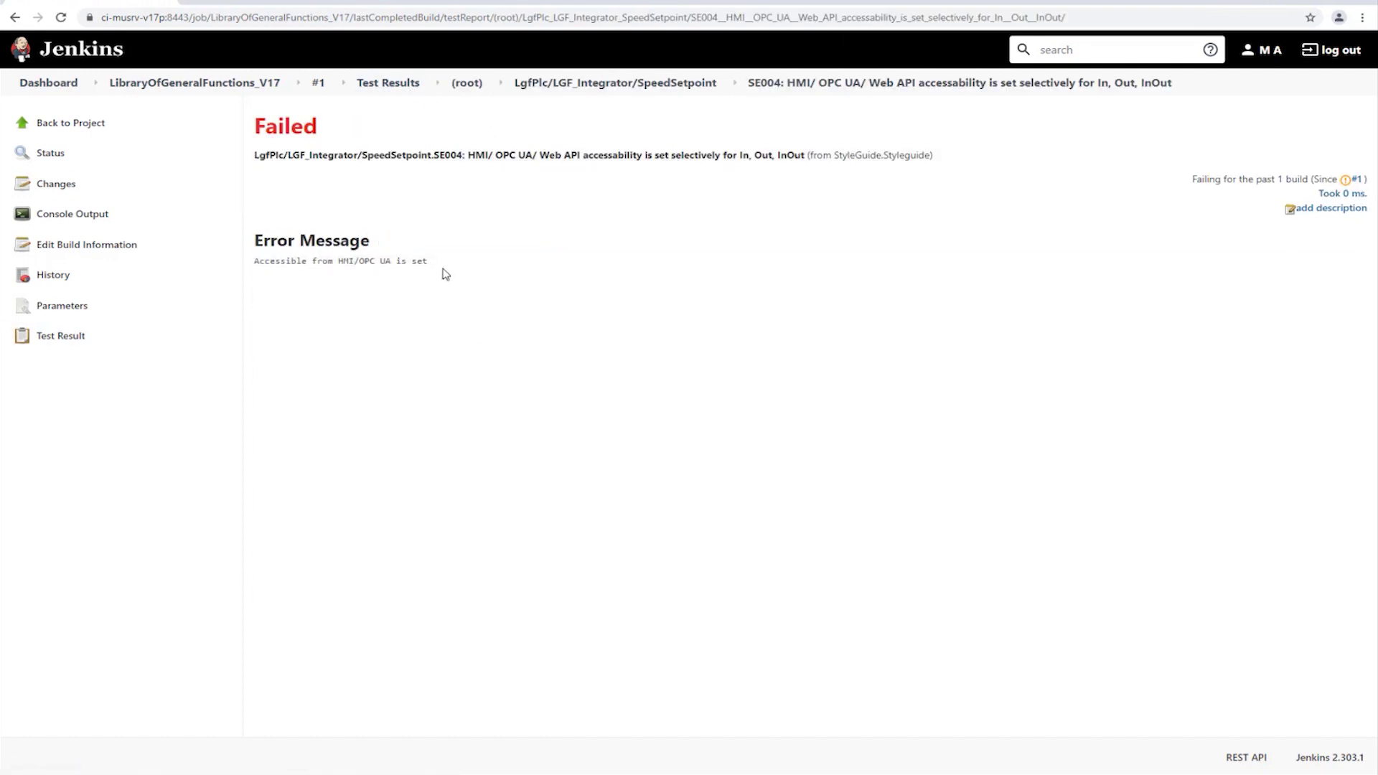
drag(429, 265, 255, 267)
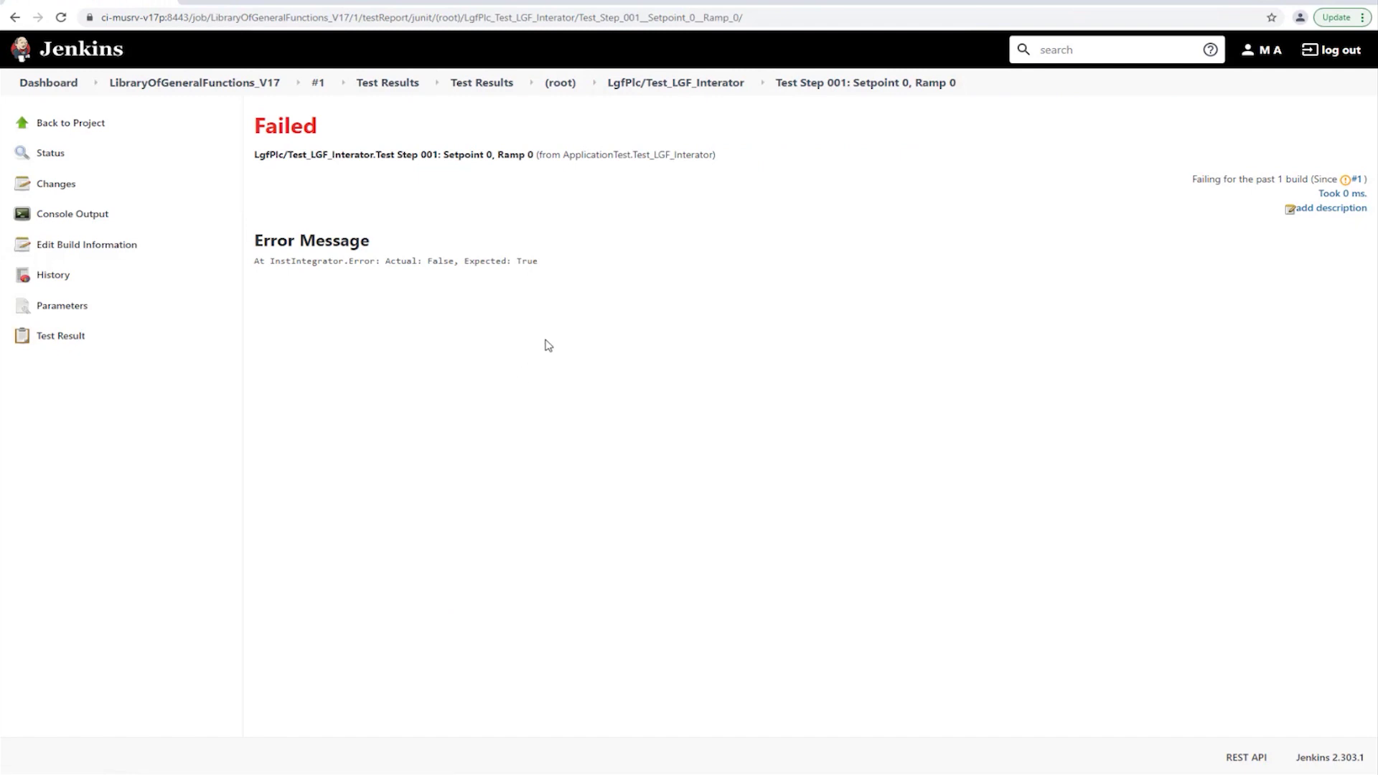
drag(558, 270, 260, 262)
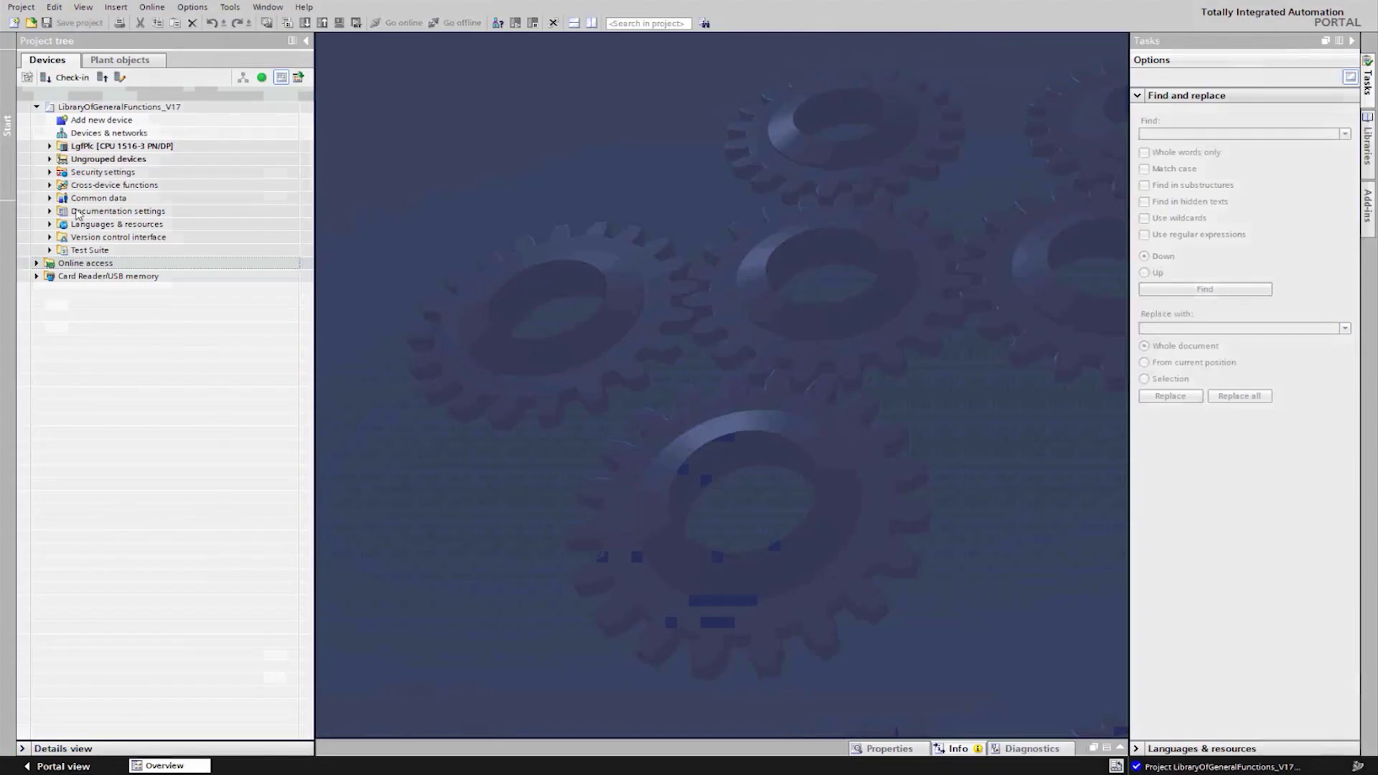
- Open the LGF_Integrator [FB19] block from LgfPlc's Program blocks with its interface shown
click(49, 146)
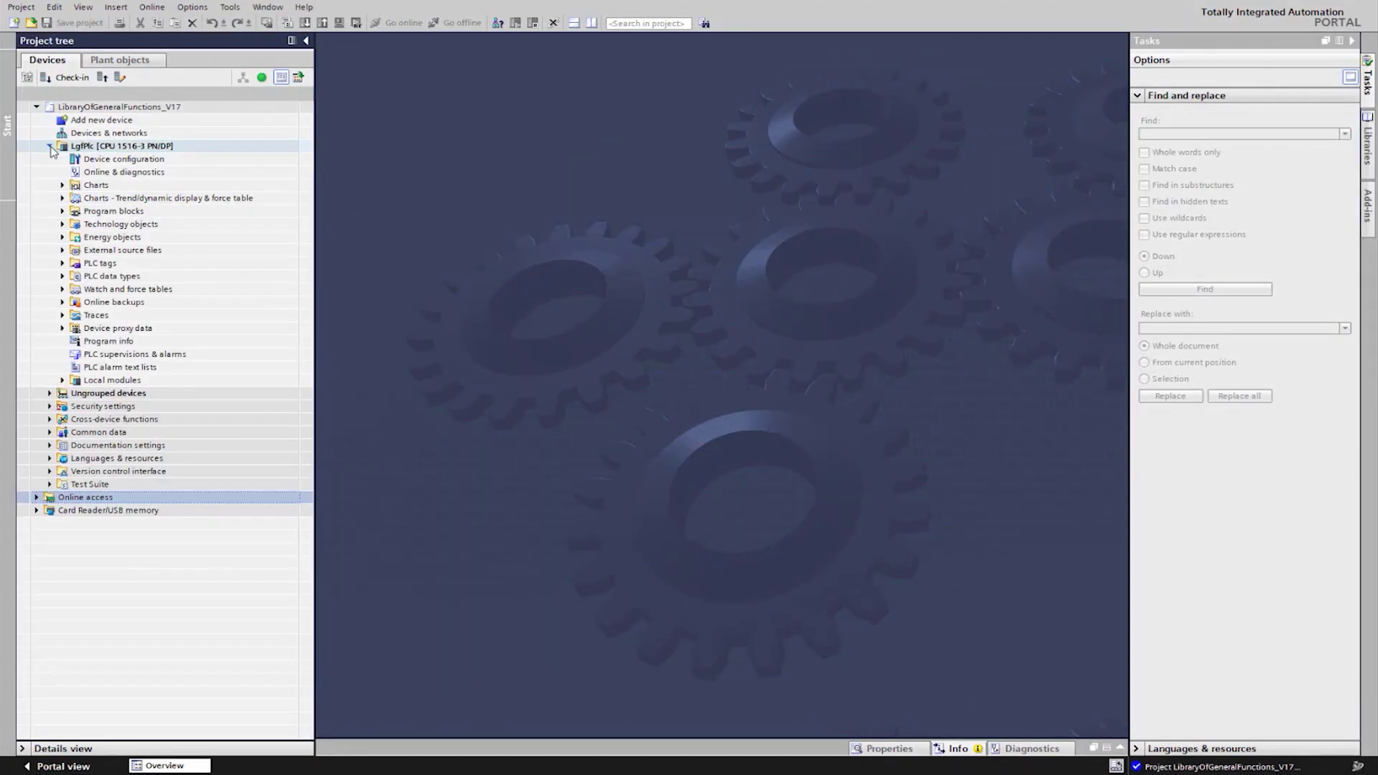
click(61, 211)
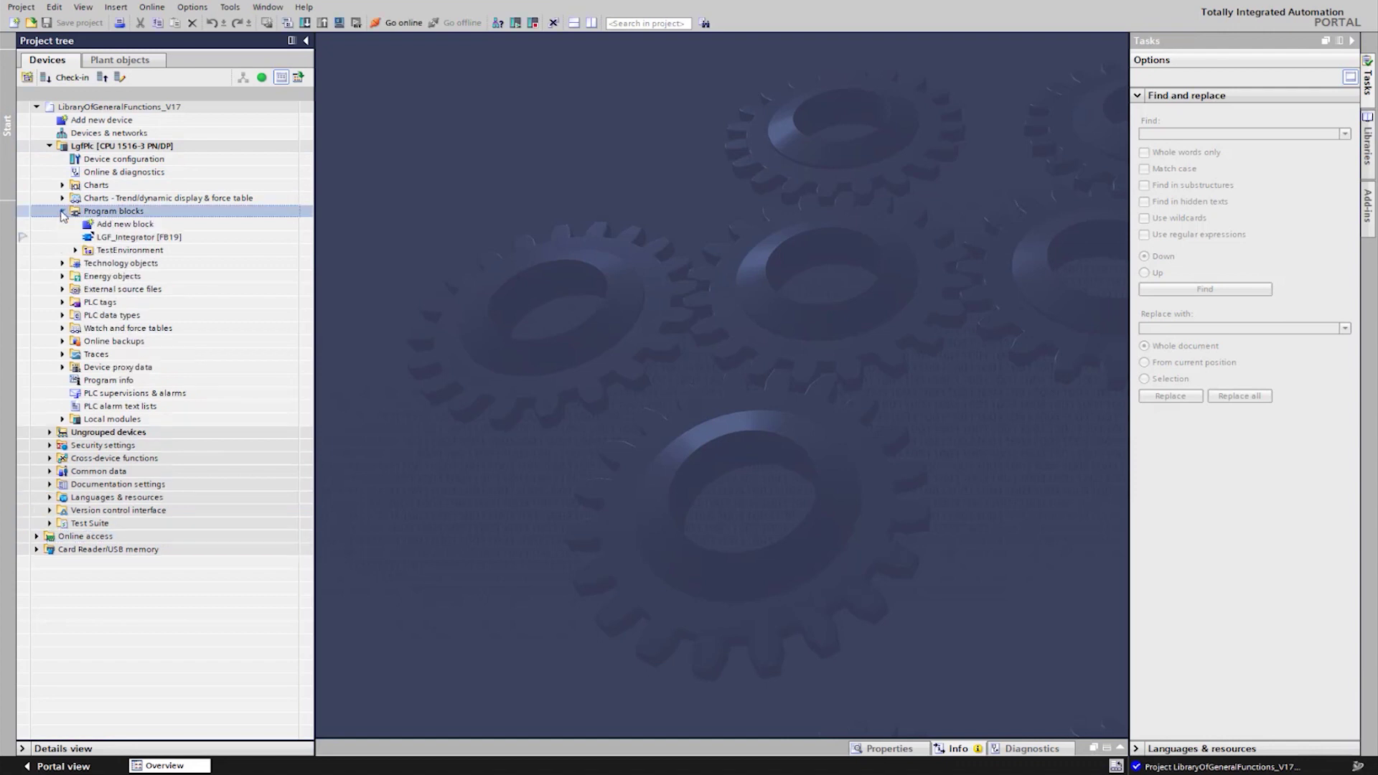
click(102, 238)
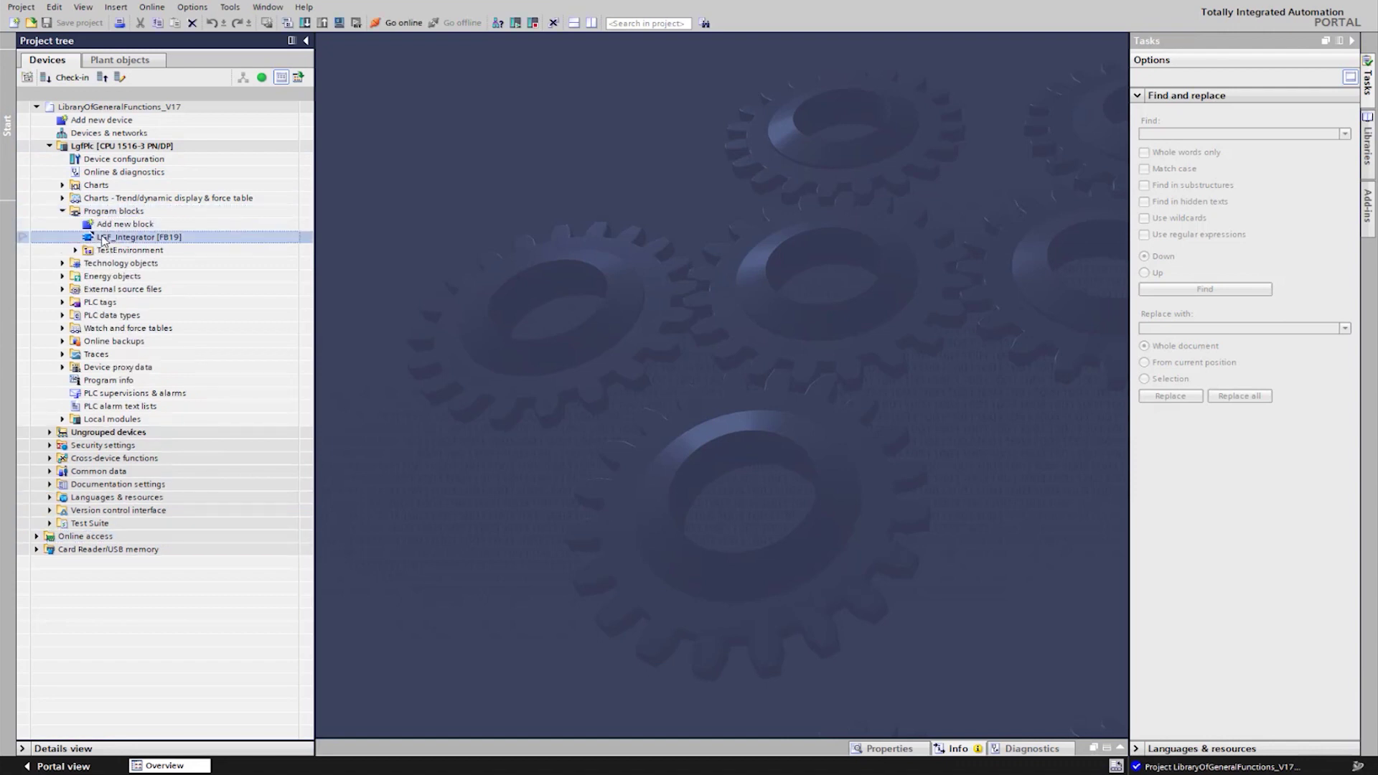
double_click(103, 237)
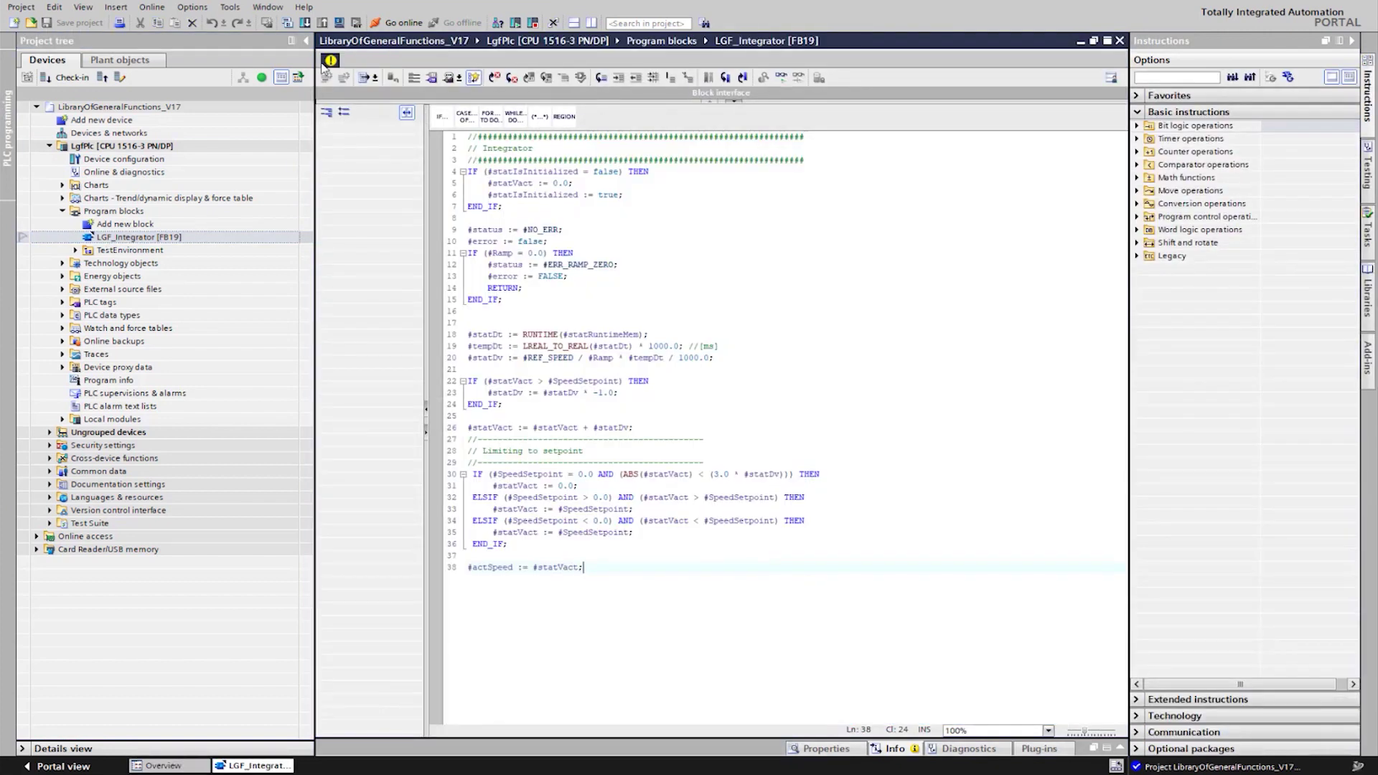
click(1120, 79)
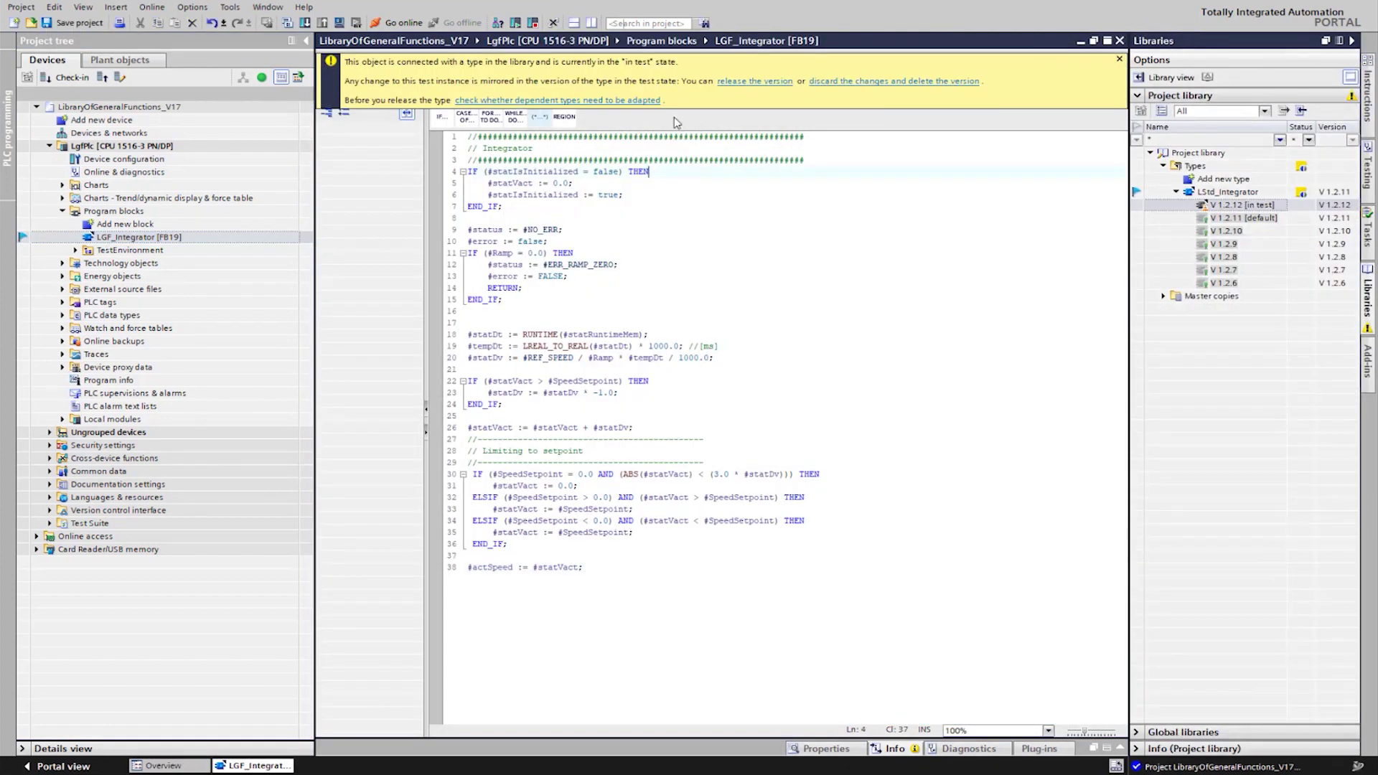
click(735, 104)
- Rename the inputs to speedSetpoint and ramp and hide both from HMI/OPC UA
click(396, 136)
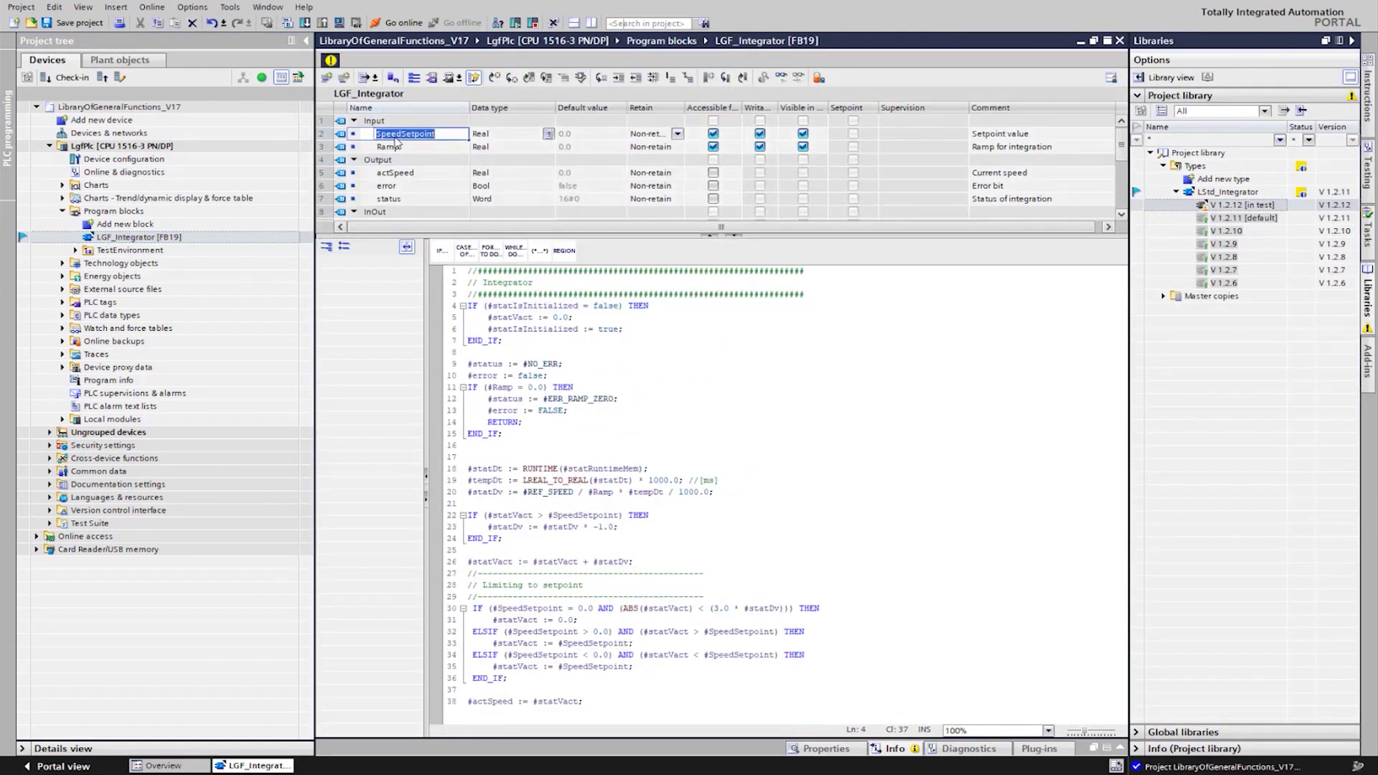
click(391, 146)
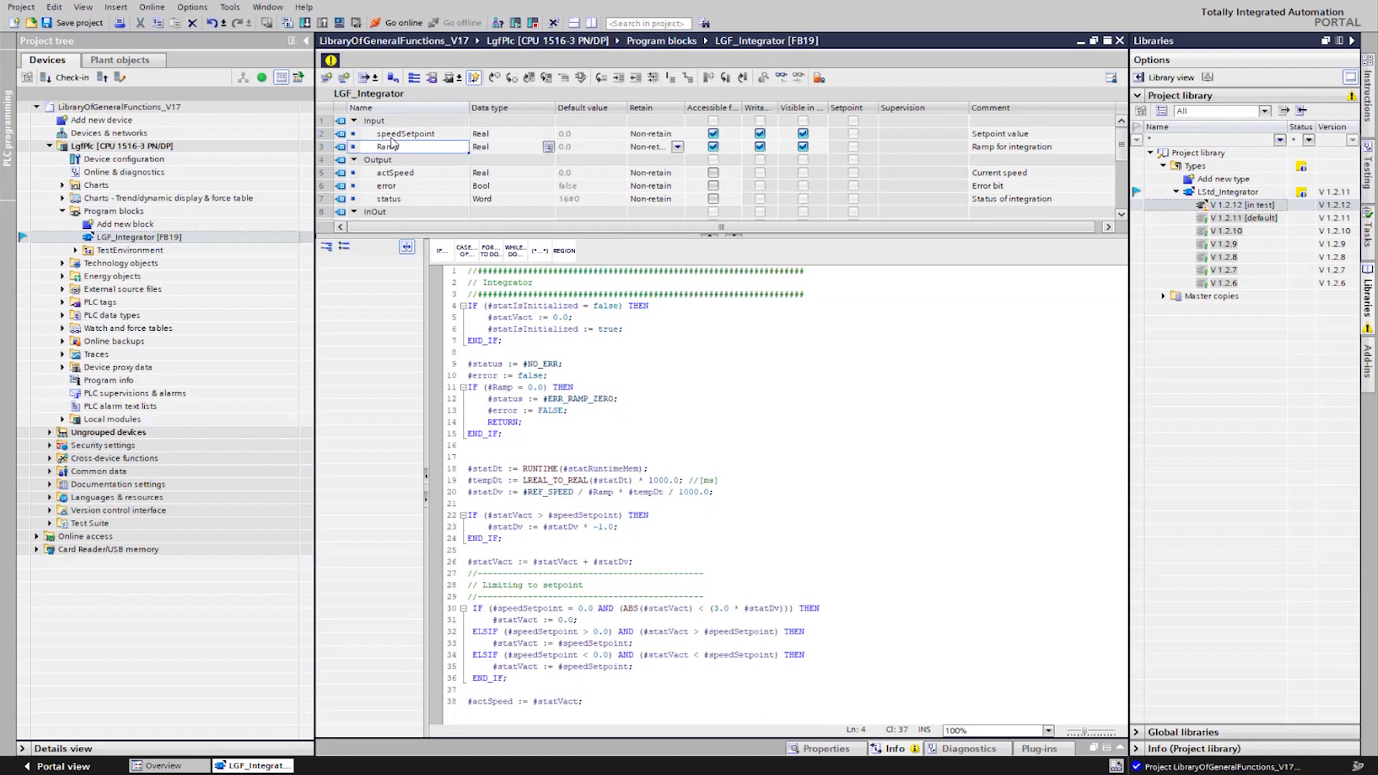
text(ramp)
key(Return)
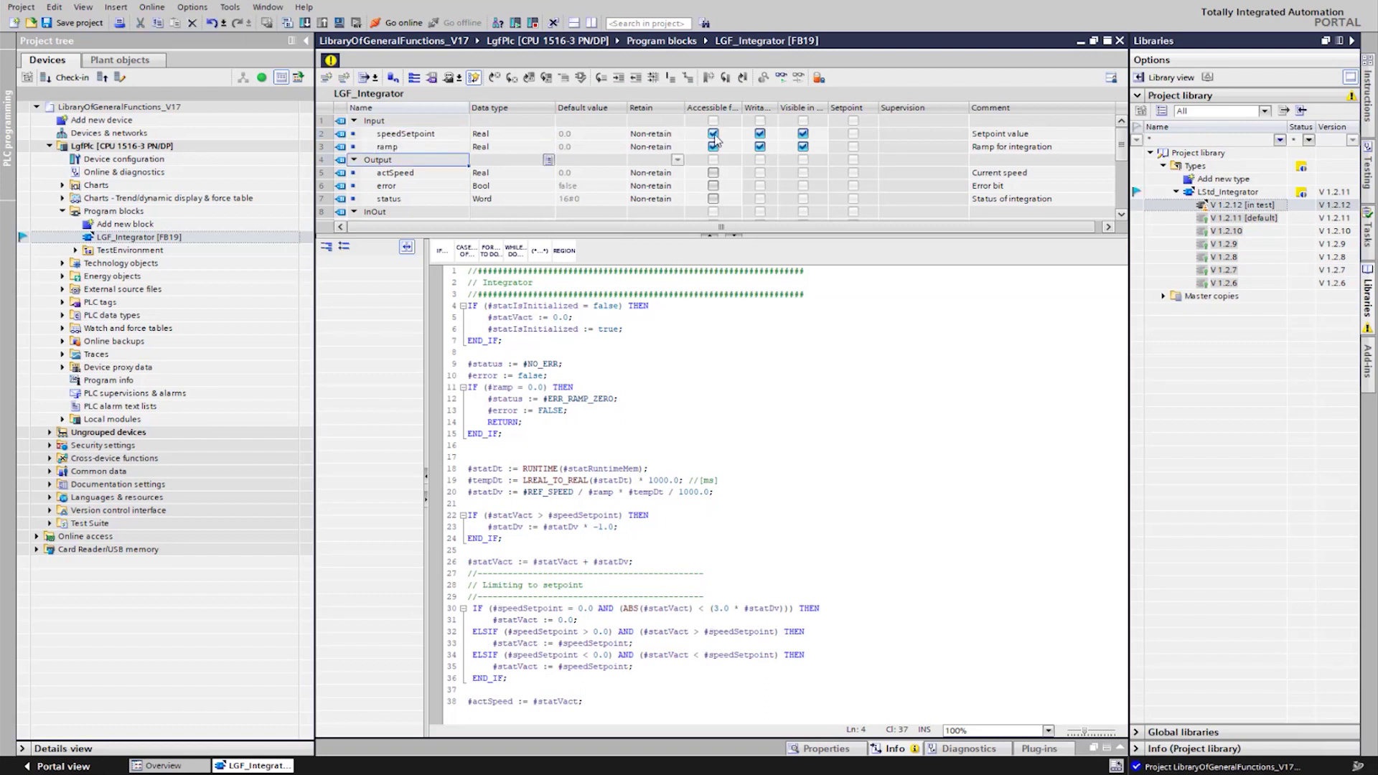
click(712, 133)
click(713, 146)
- Change the zero-ramp error value on line 13 from FALSE to TRUE
double_click(552, 411)
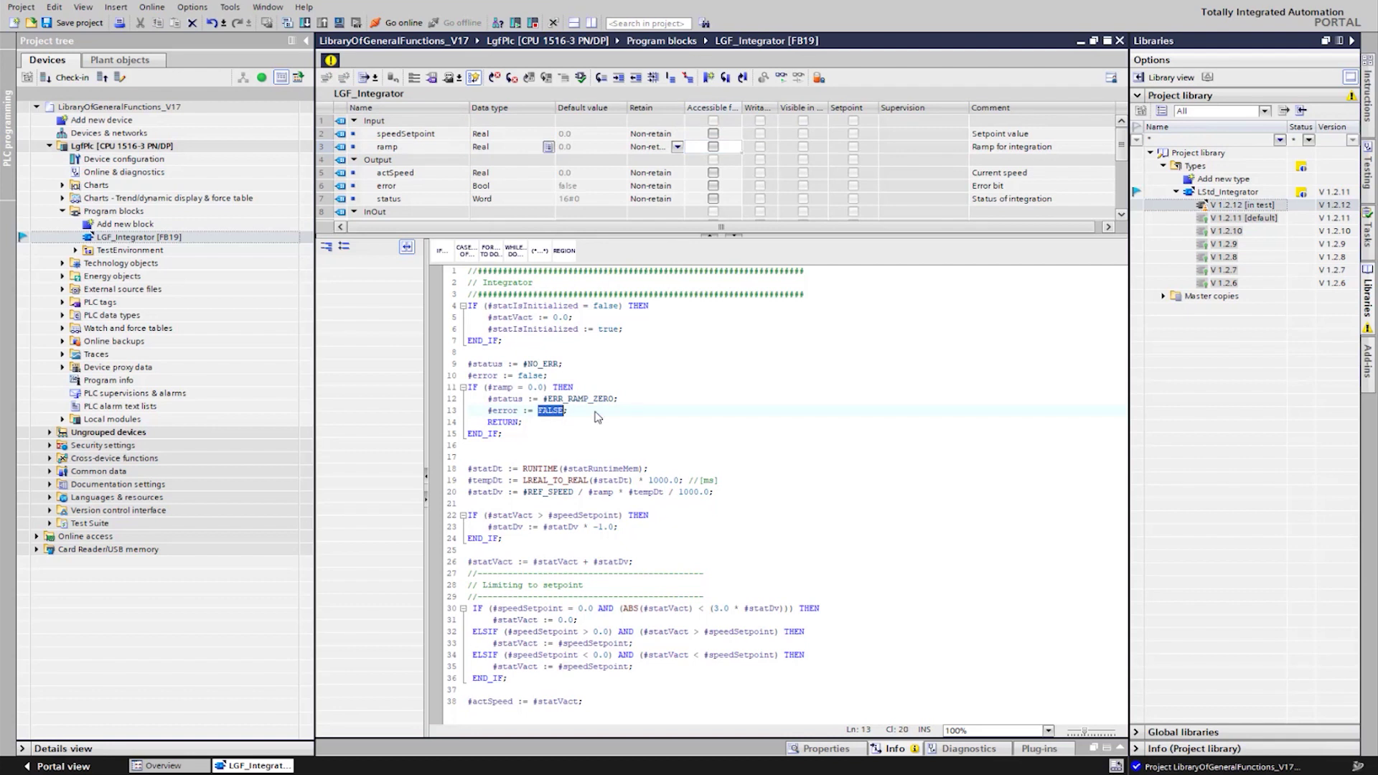
text(TRUE)
click(332, 61)
- Release LStd_Integrator 1.2.12 as default with comment 'Adapted interface and corrected error value'
click(740, 81)
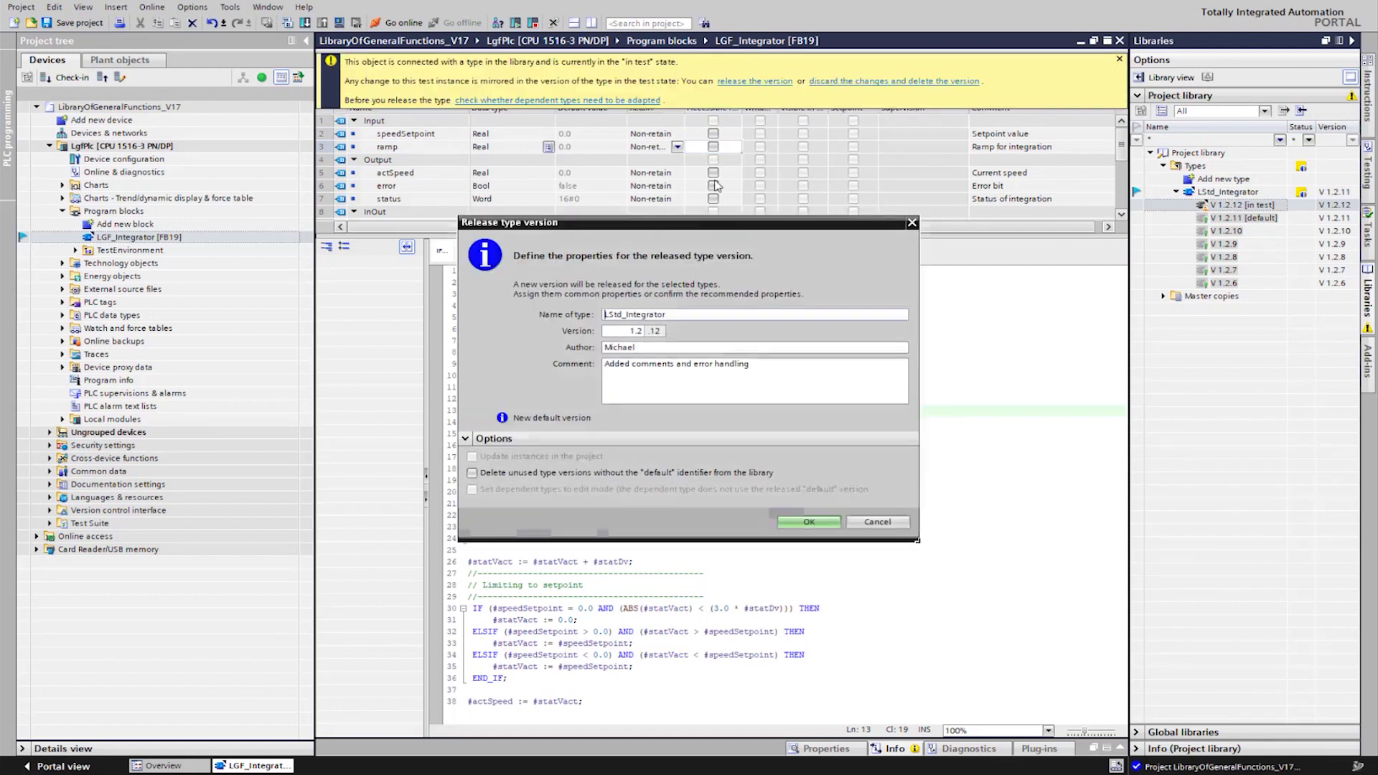
click(753, 370)
text(Adapted interface an)
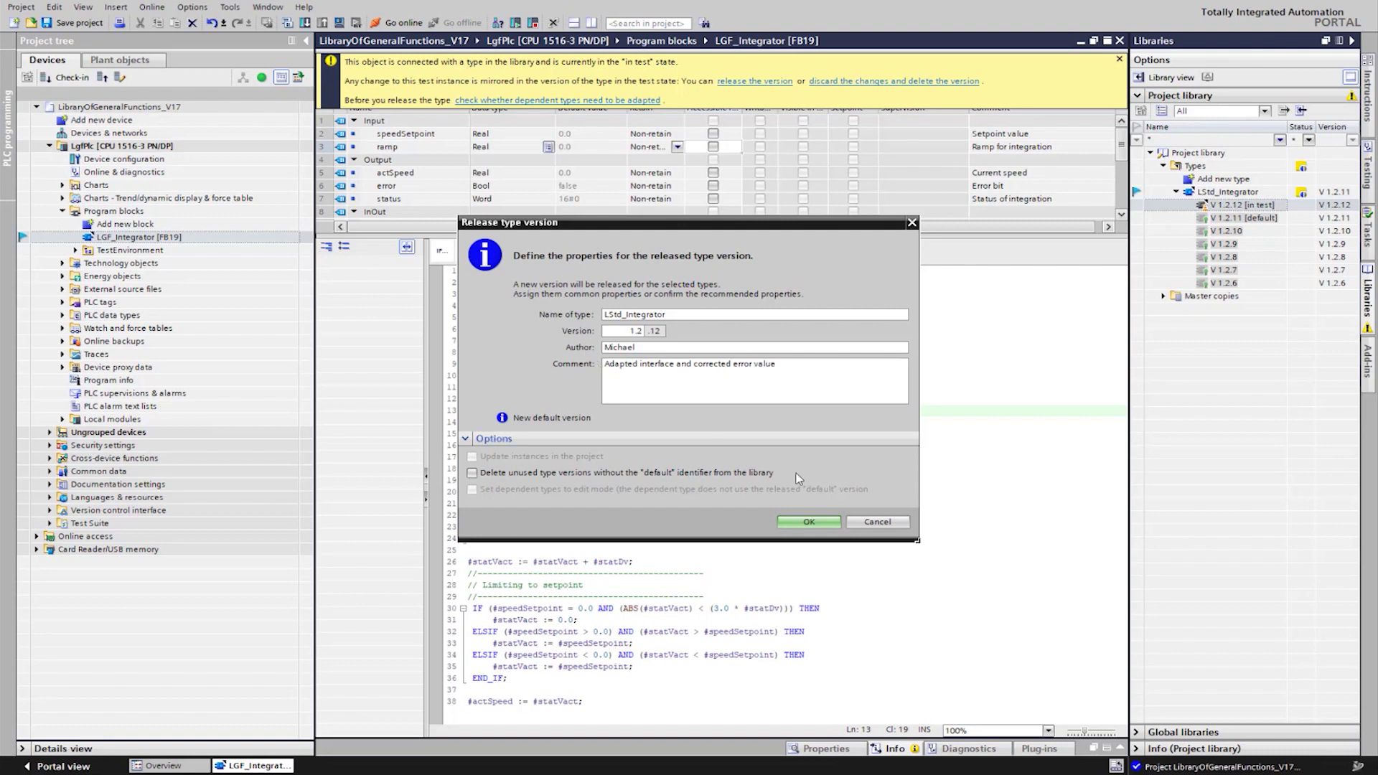
click(799, 524)
click(122, 146)
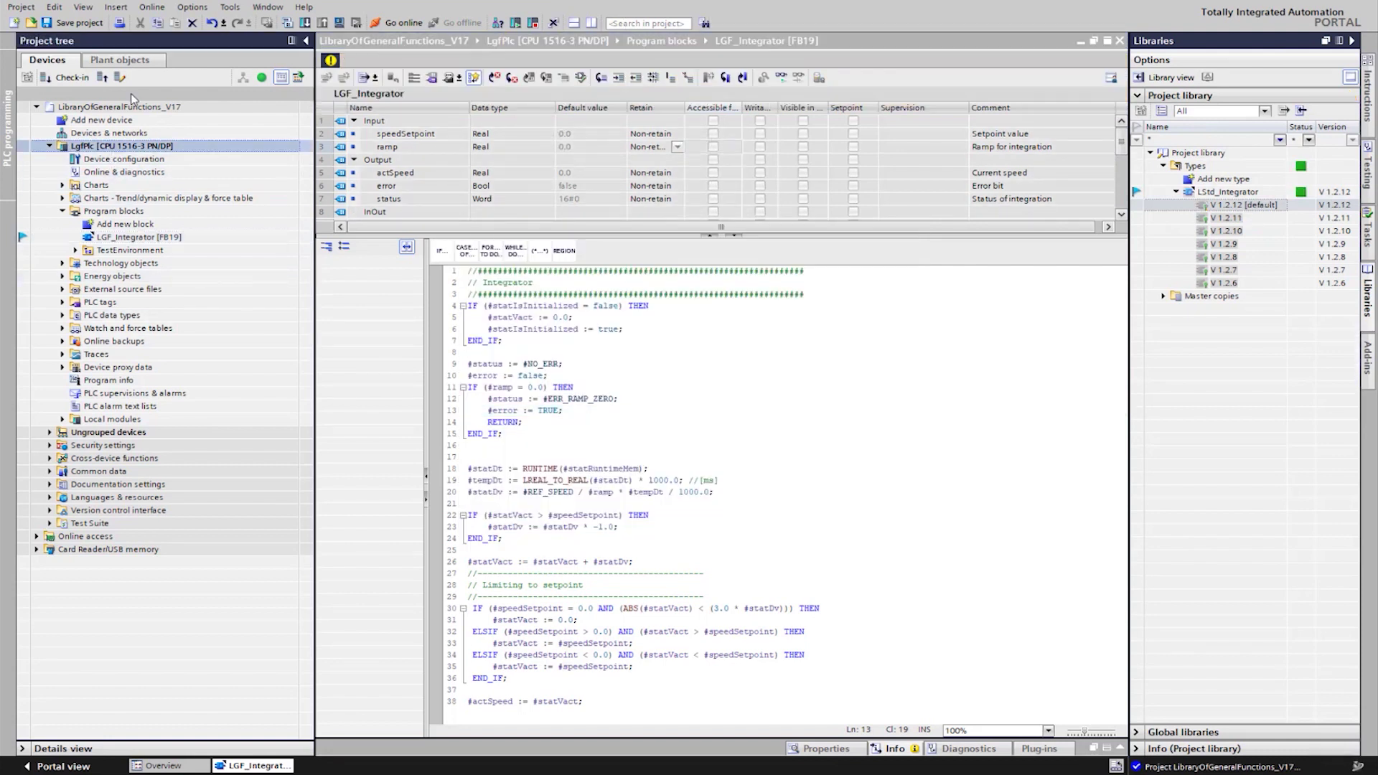
- Check in the project changes to the server with comment 'Corrected interface and error value'
click(76, 81)
text(Correct)
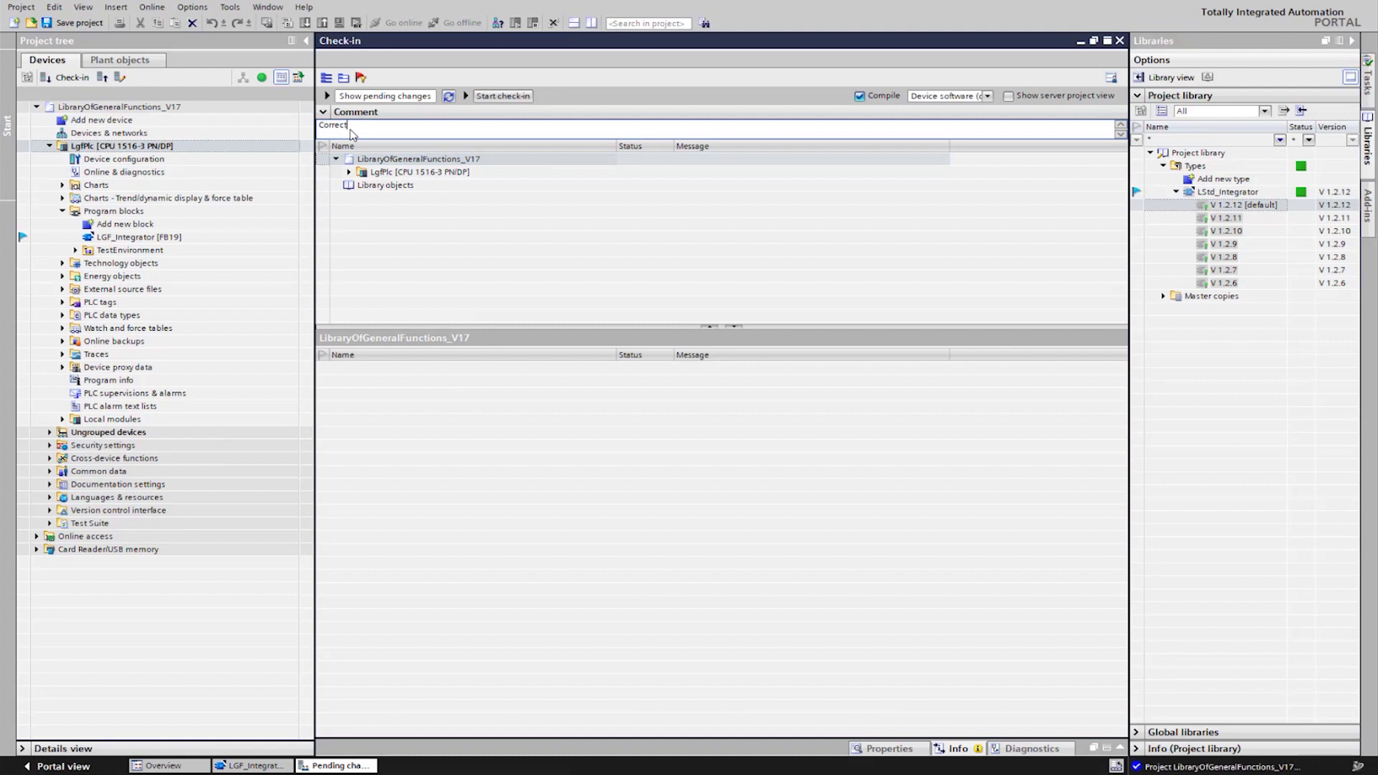
text(ed interface and error value)
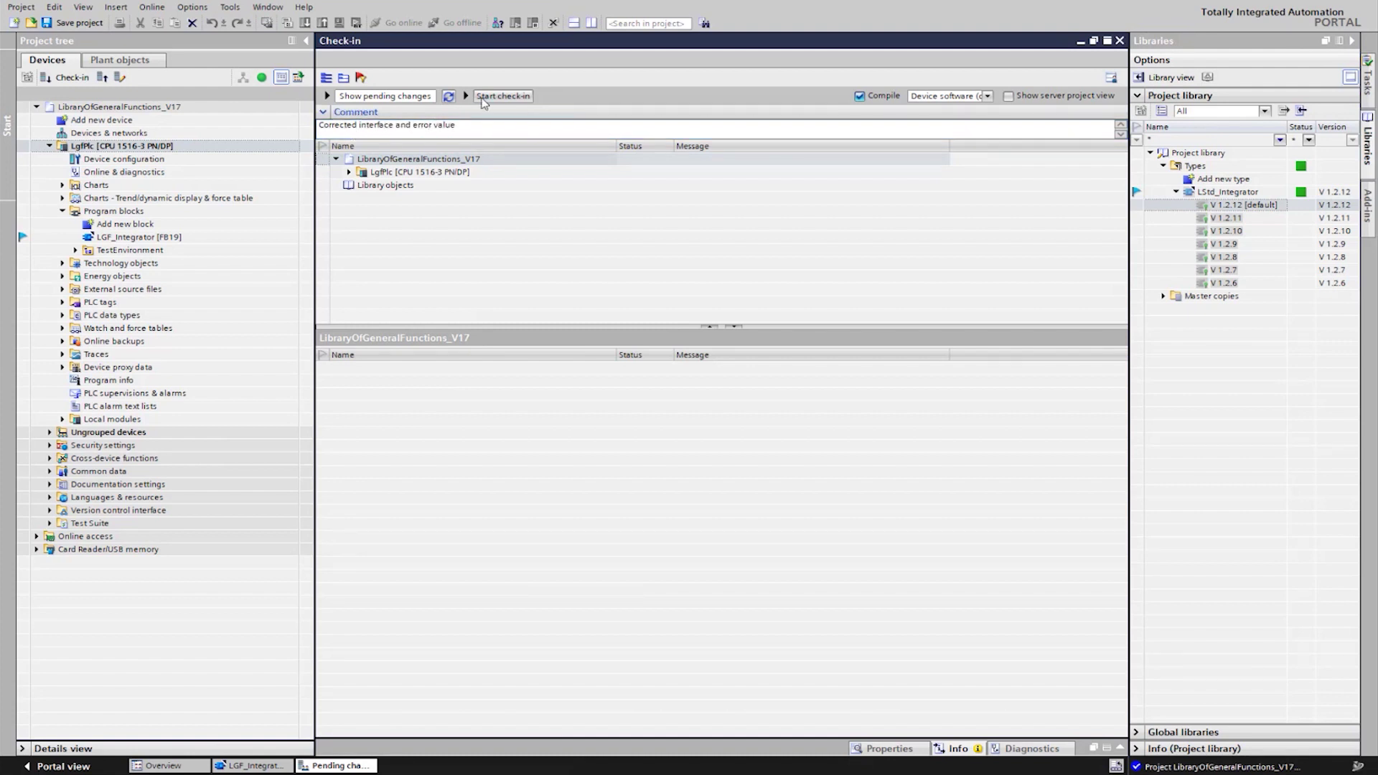
click(492, 96)
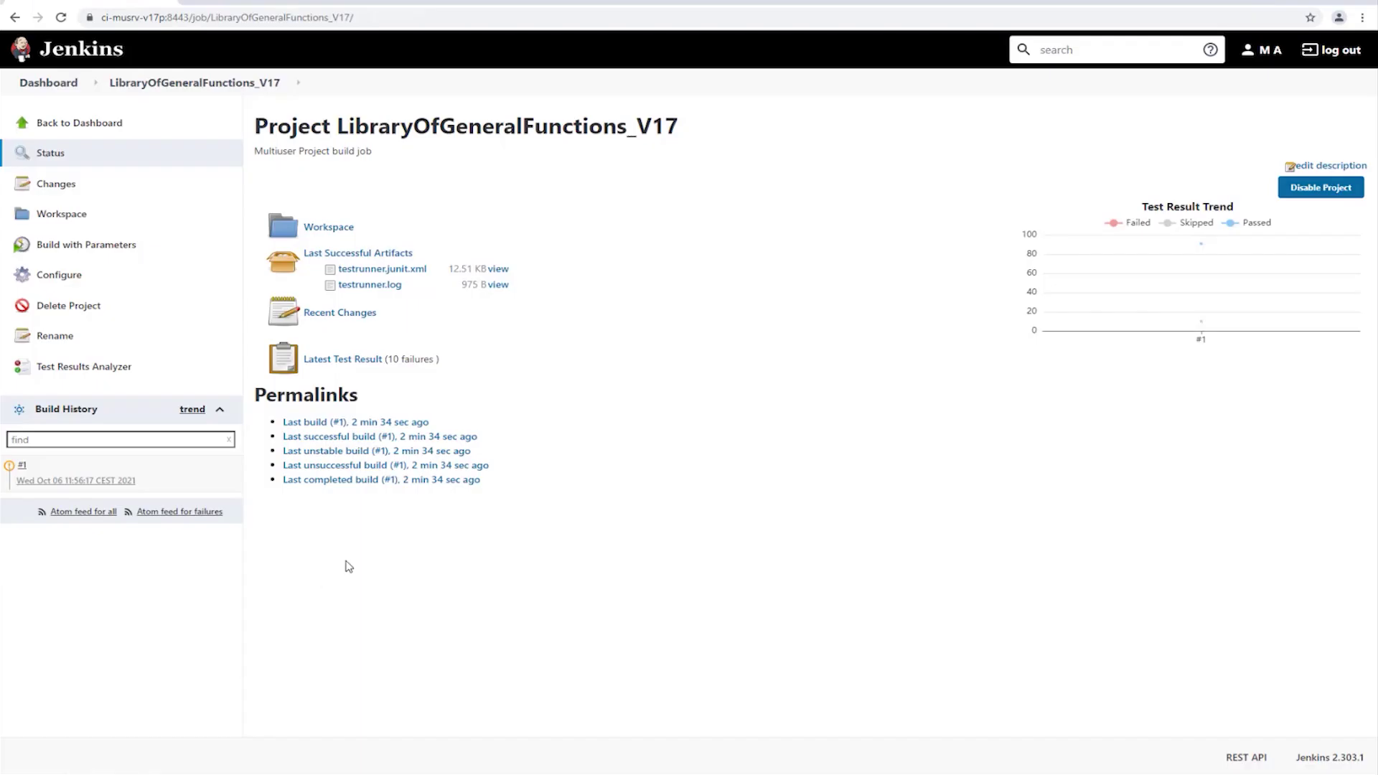
- Refresh the project page and watch build #2's console log until it ends UNSTABLE
click(65, 19)
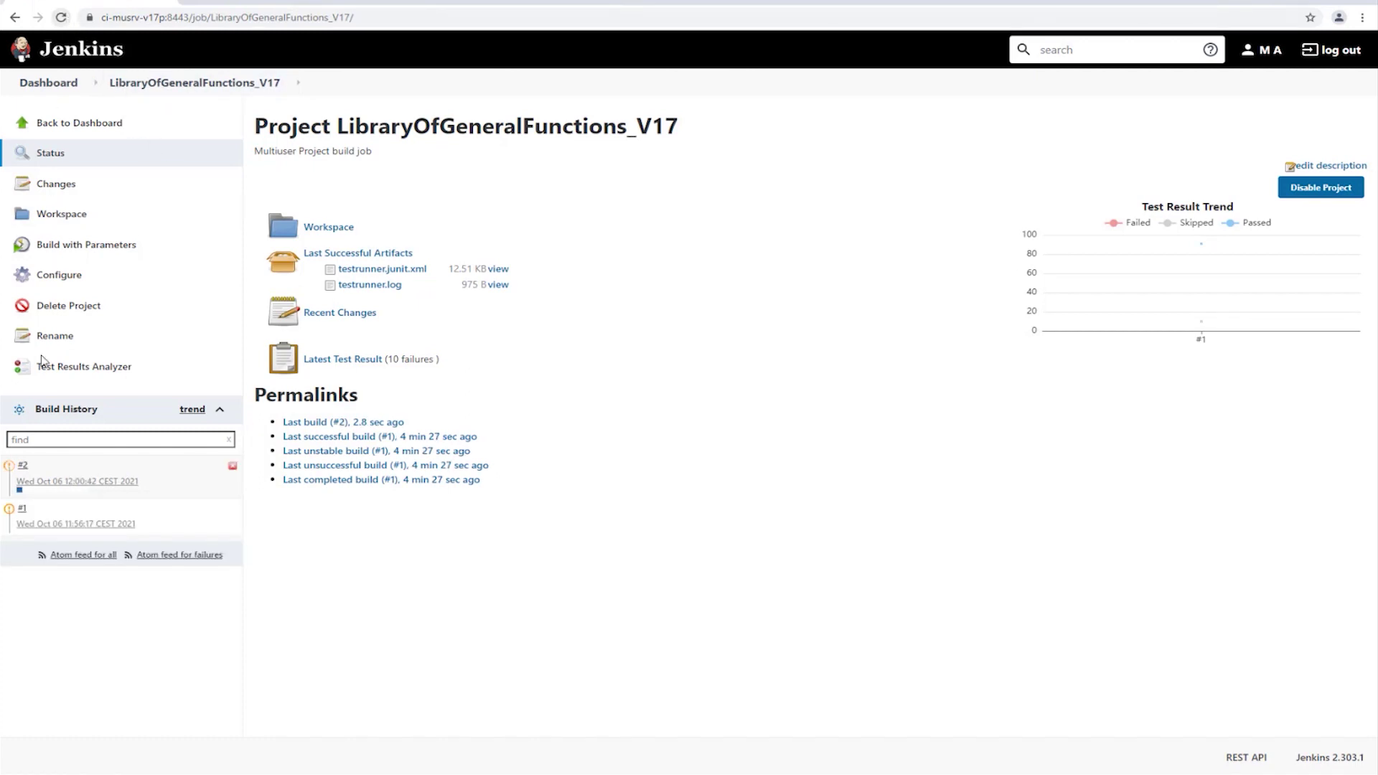
click(24, 476)
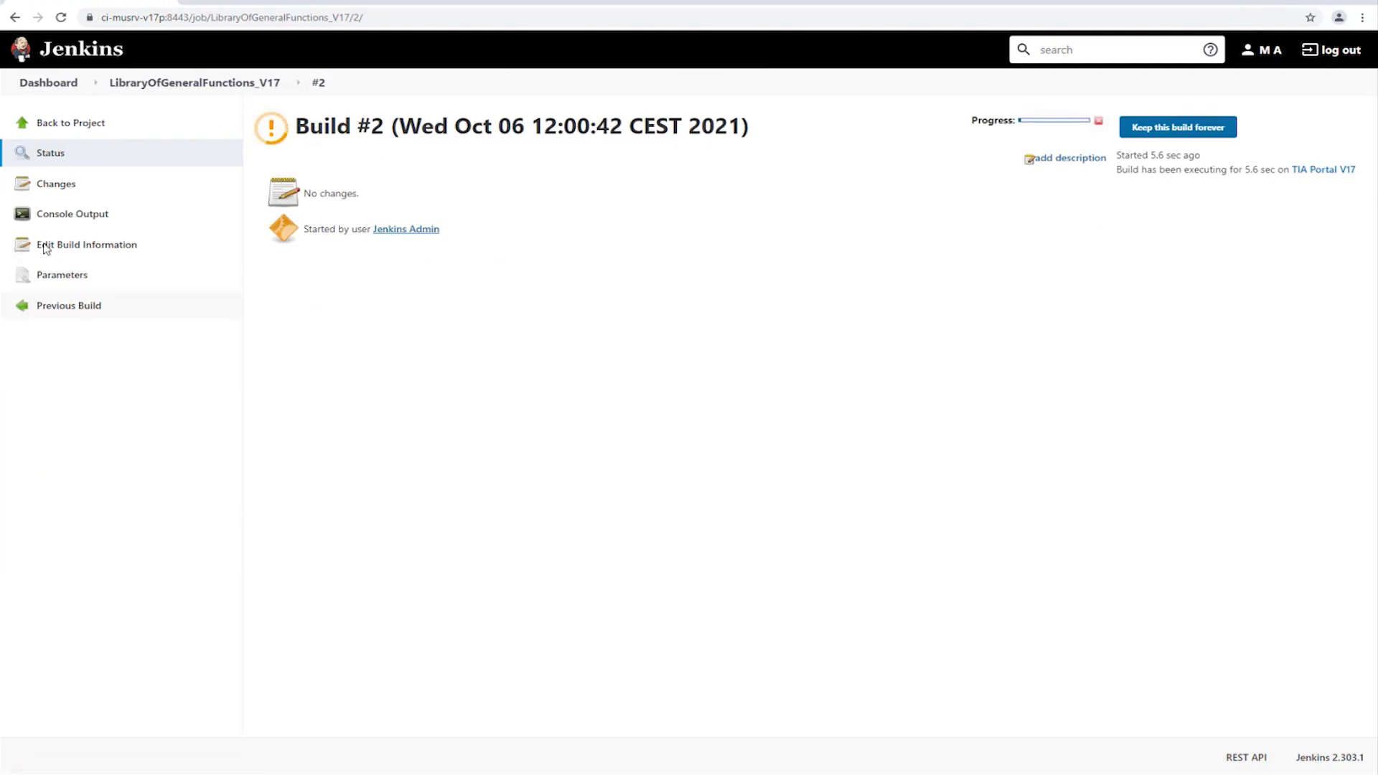
click(60, 215)
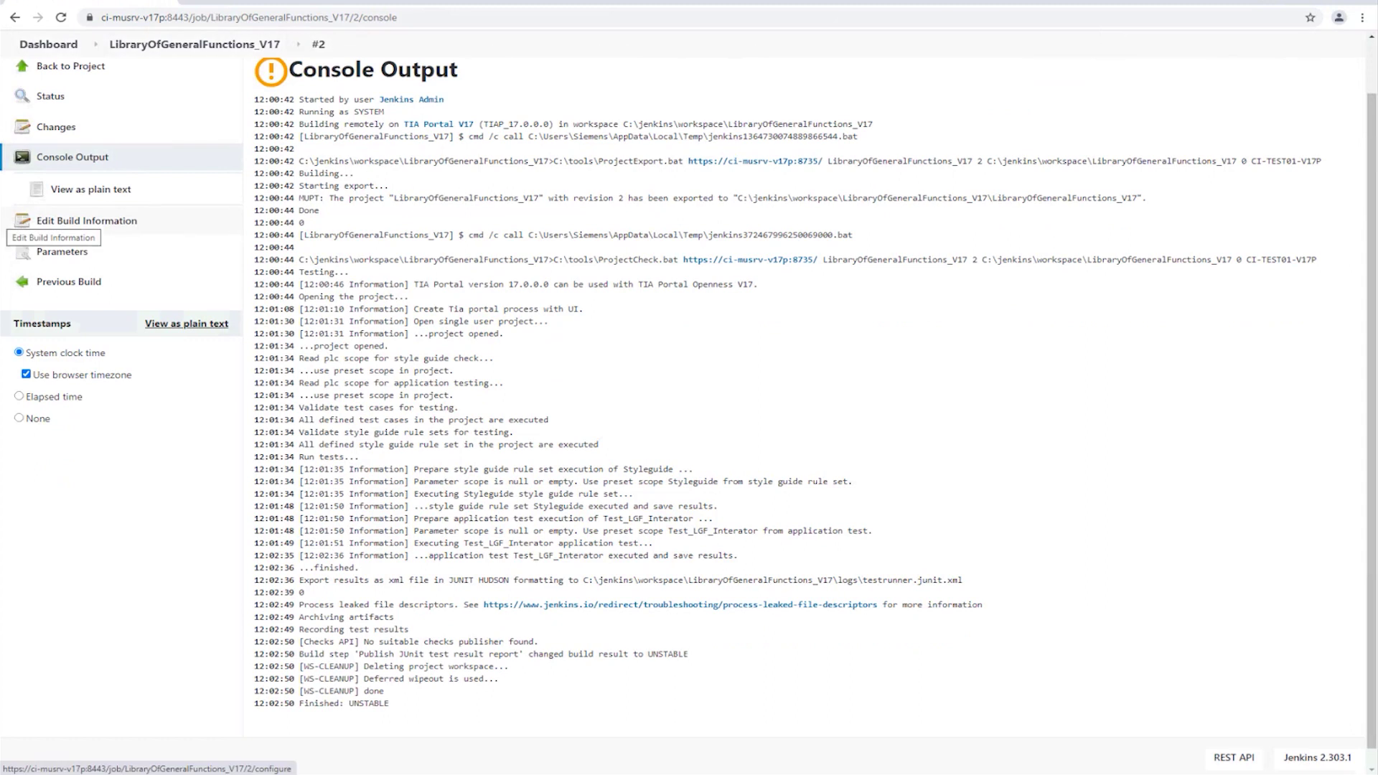
- Open build #2's latest test result: 1 failure (NF005 PascalCasing) out of 87 tests
click(220, 45)
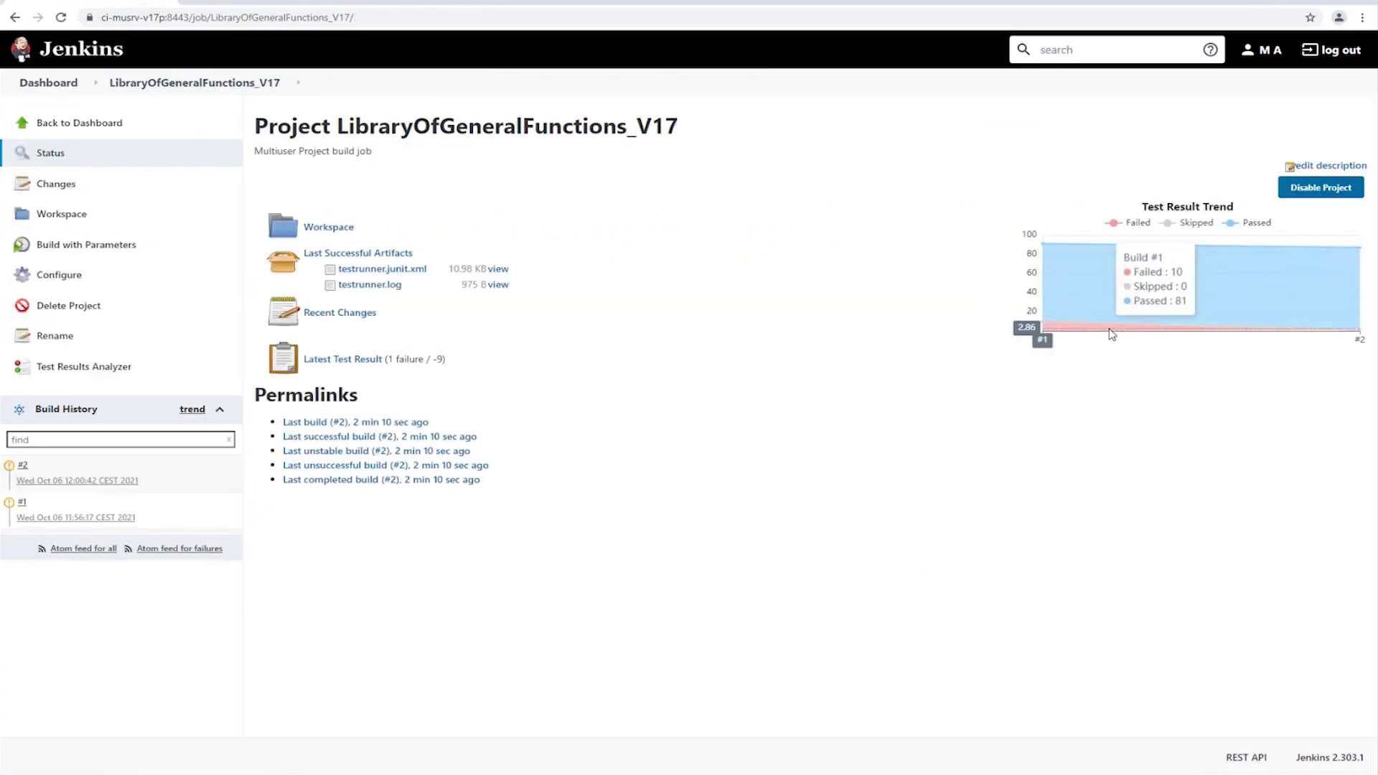
mouse_move(1332, 332)
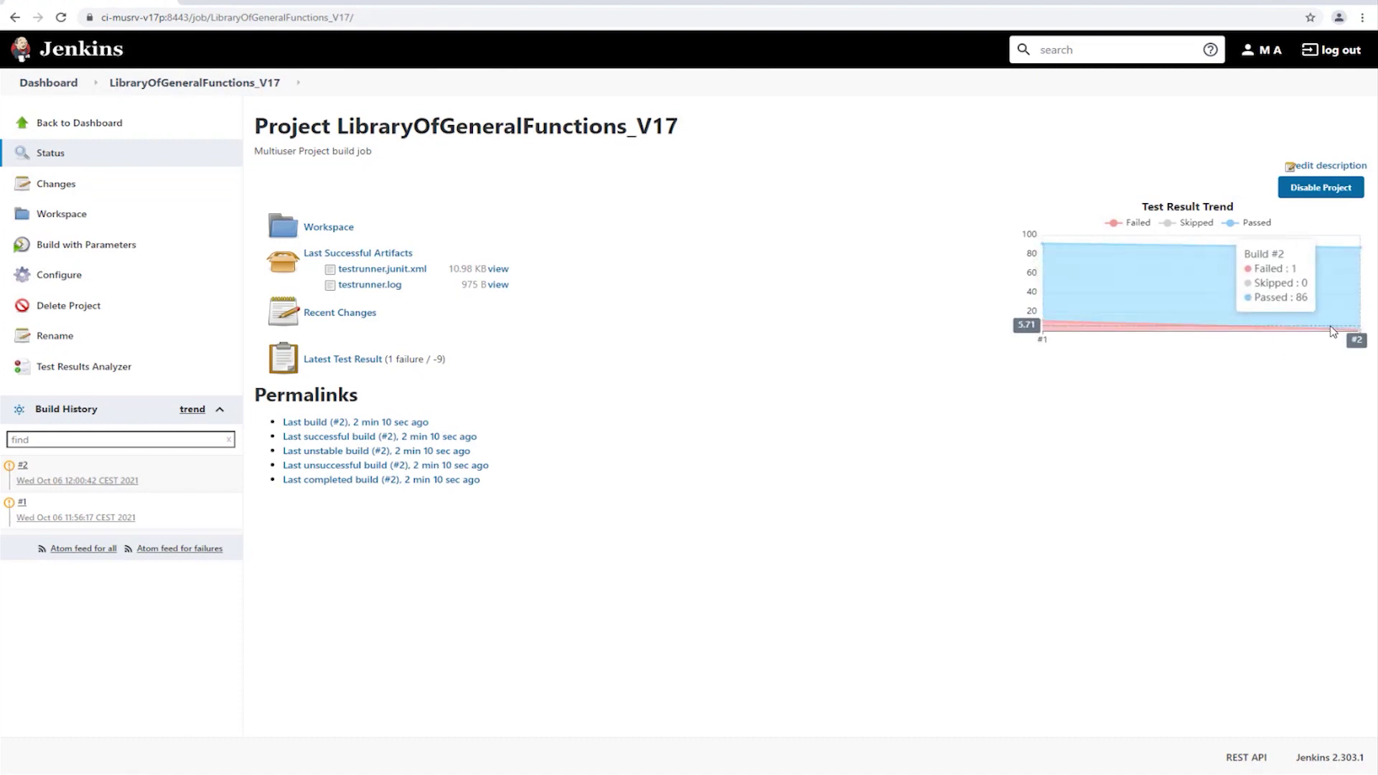
click(367, 365)
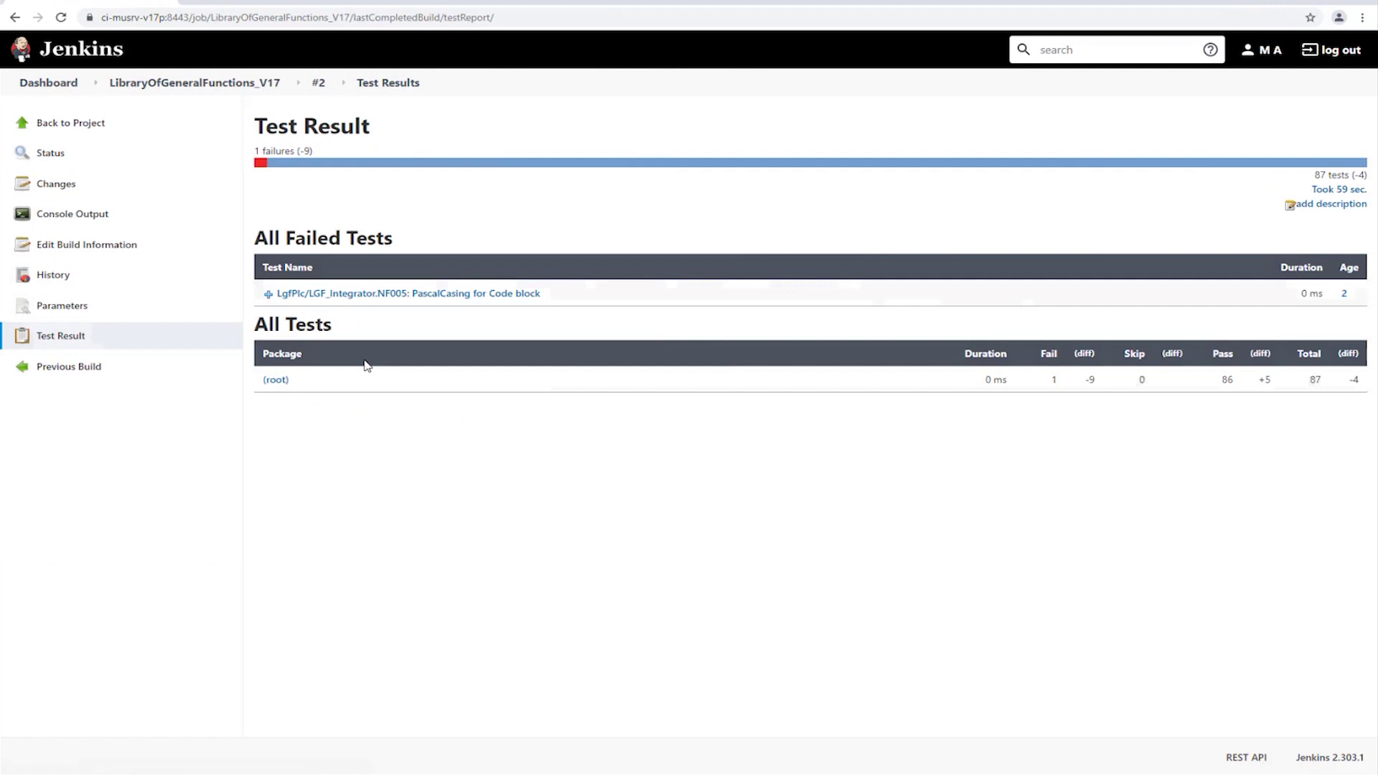